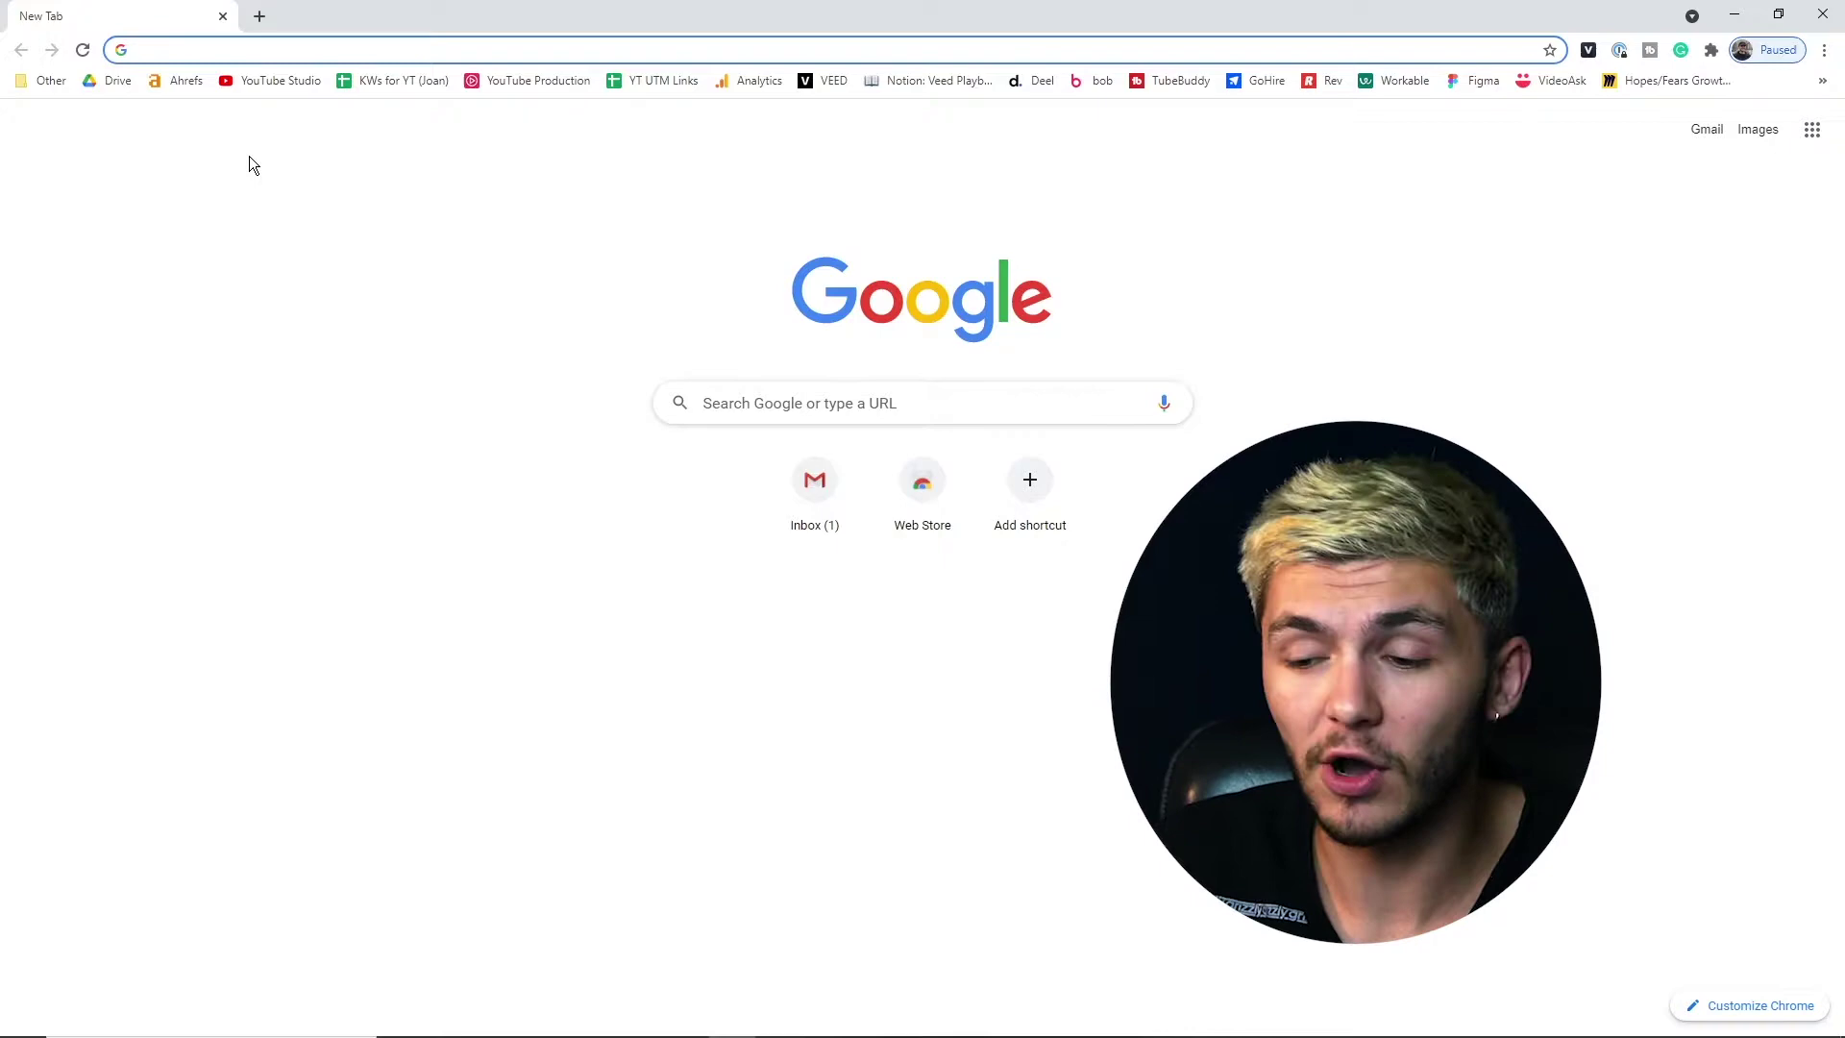
Search Google for 'tiktok'.
type("tiktok")
key("Return")
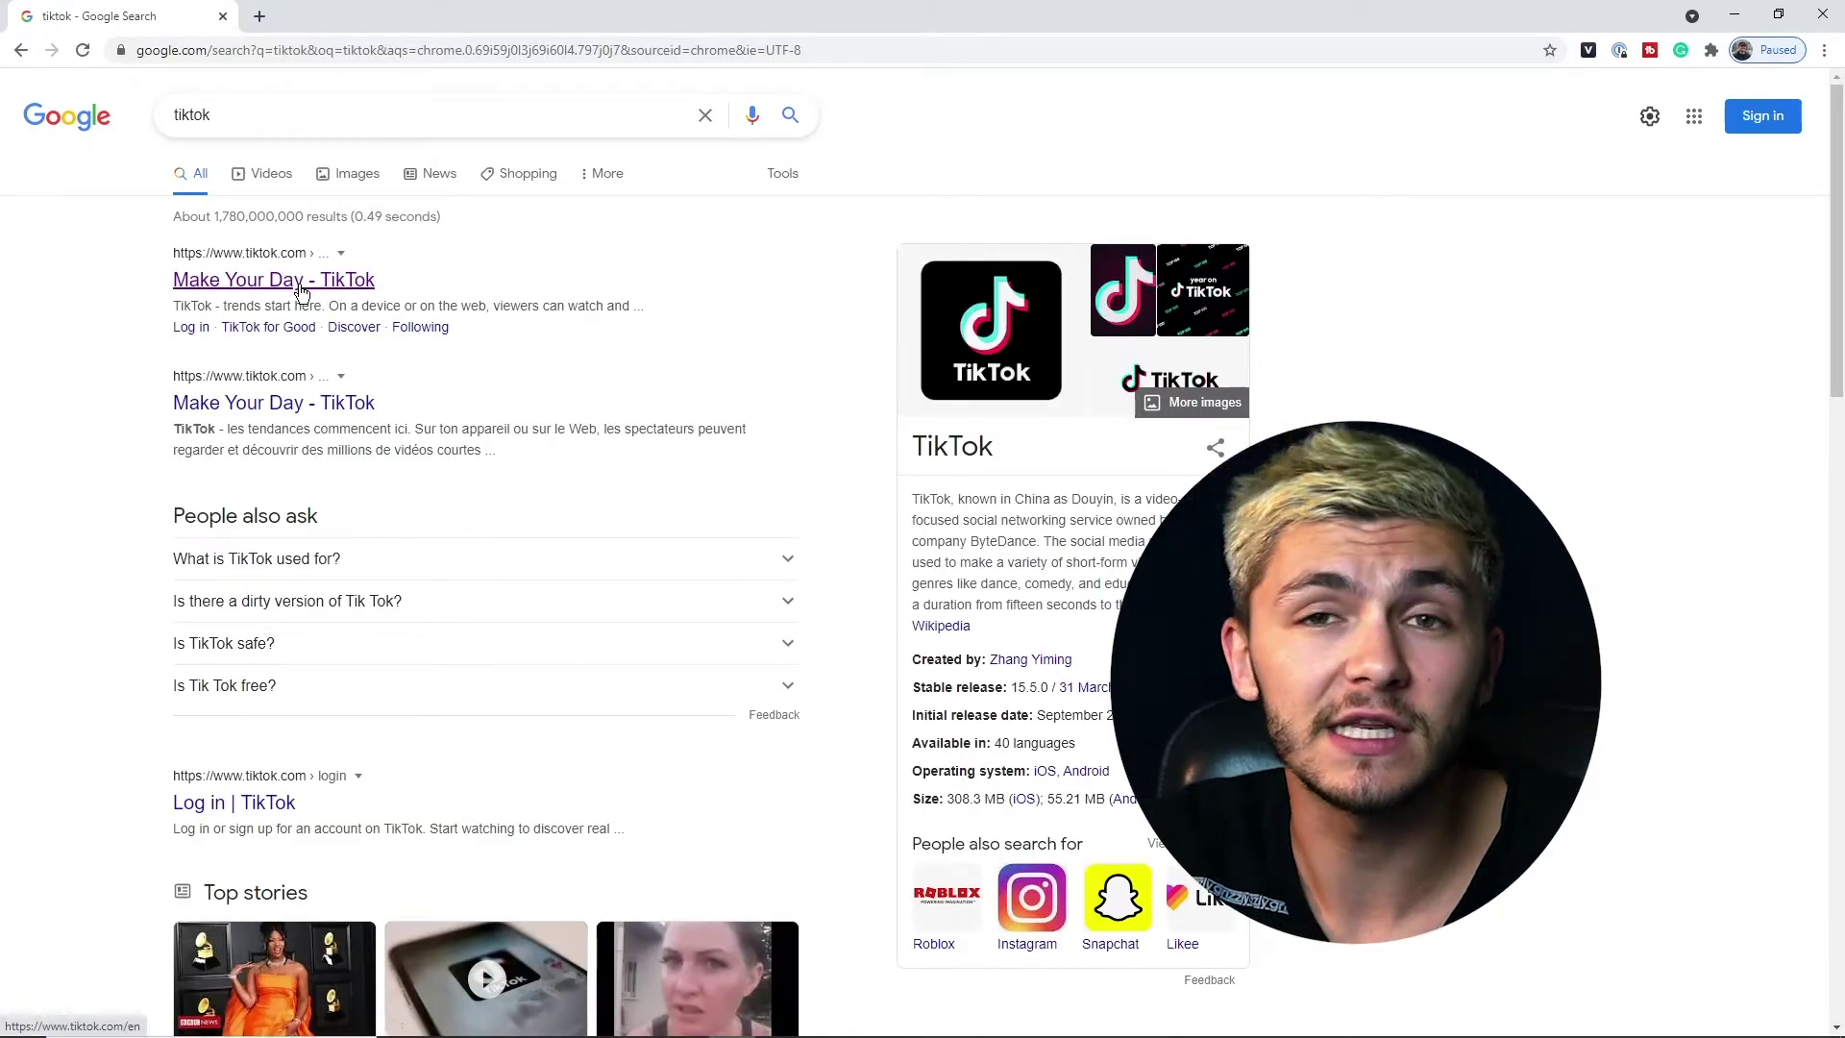
Open the TikTok site from the results and log in with a QR code scanned on the phone.
left_click(301, 286)
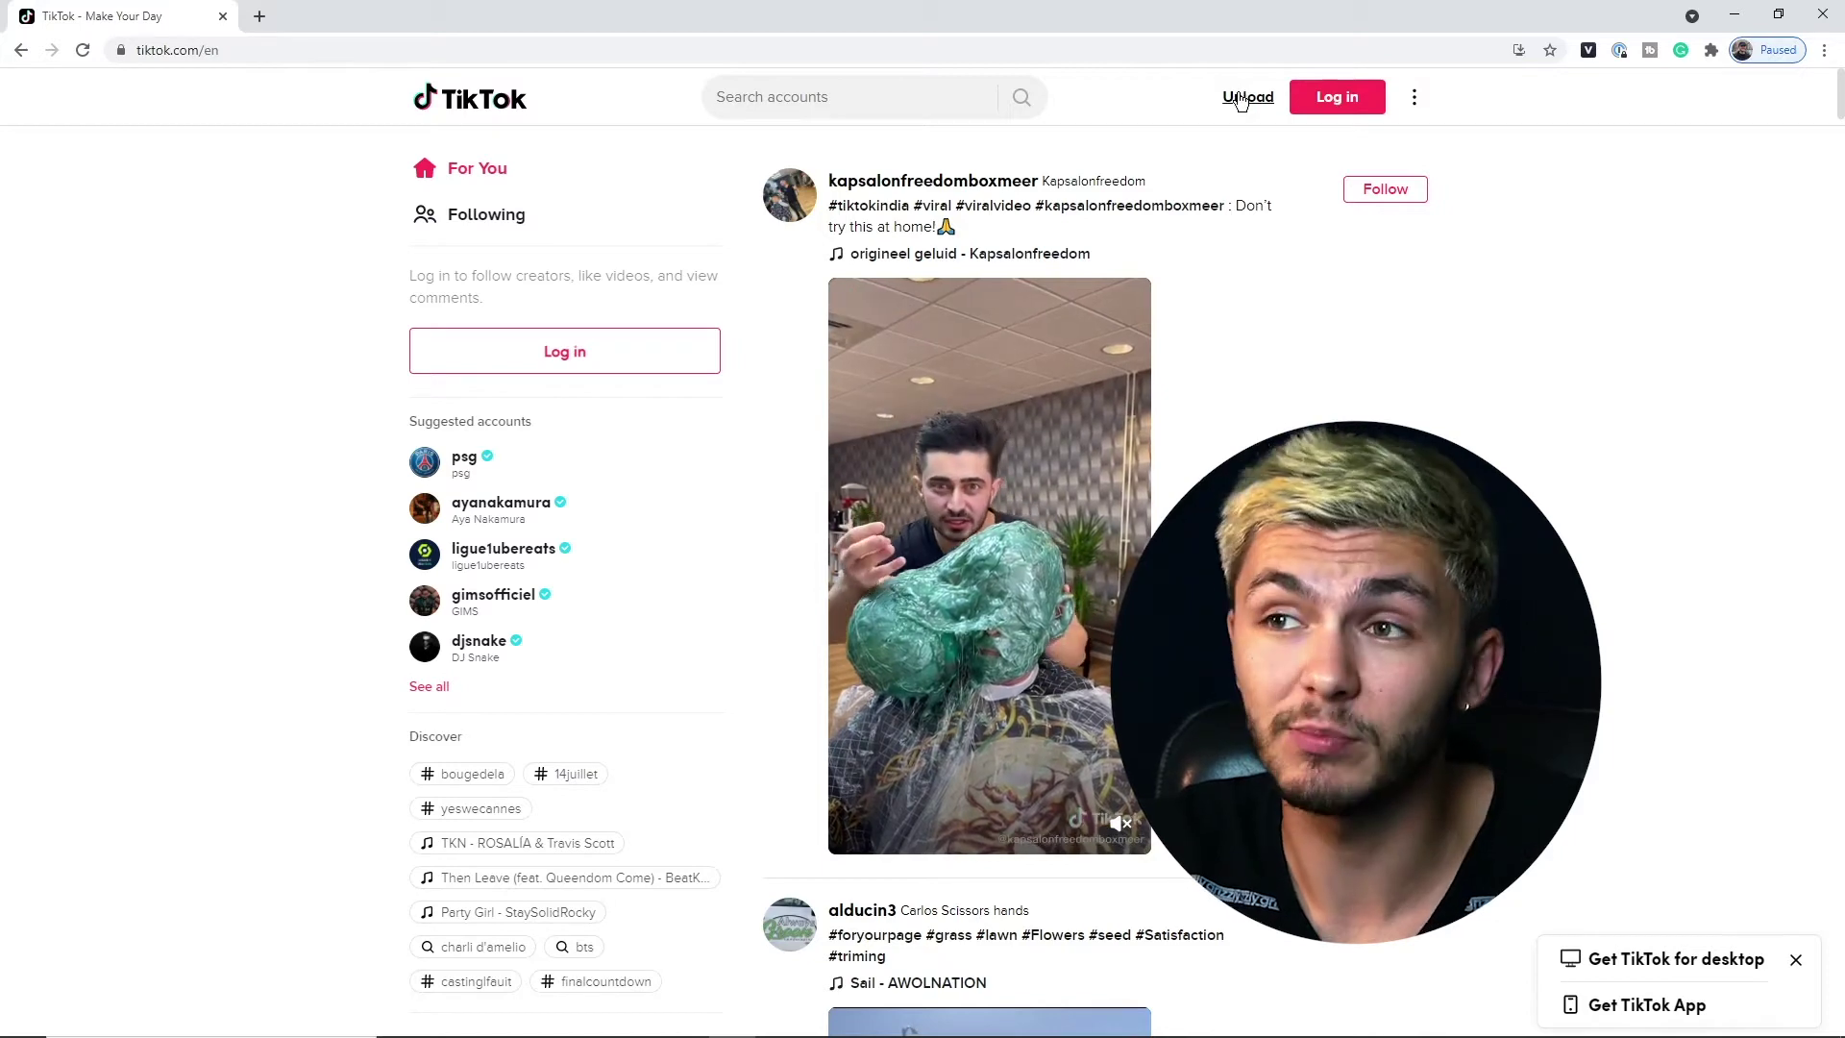
left_click(1322, 101)
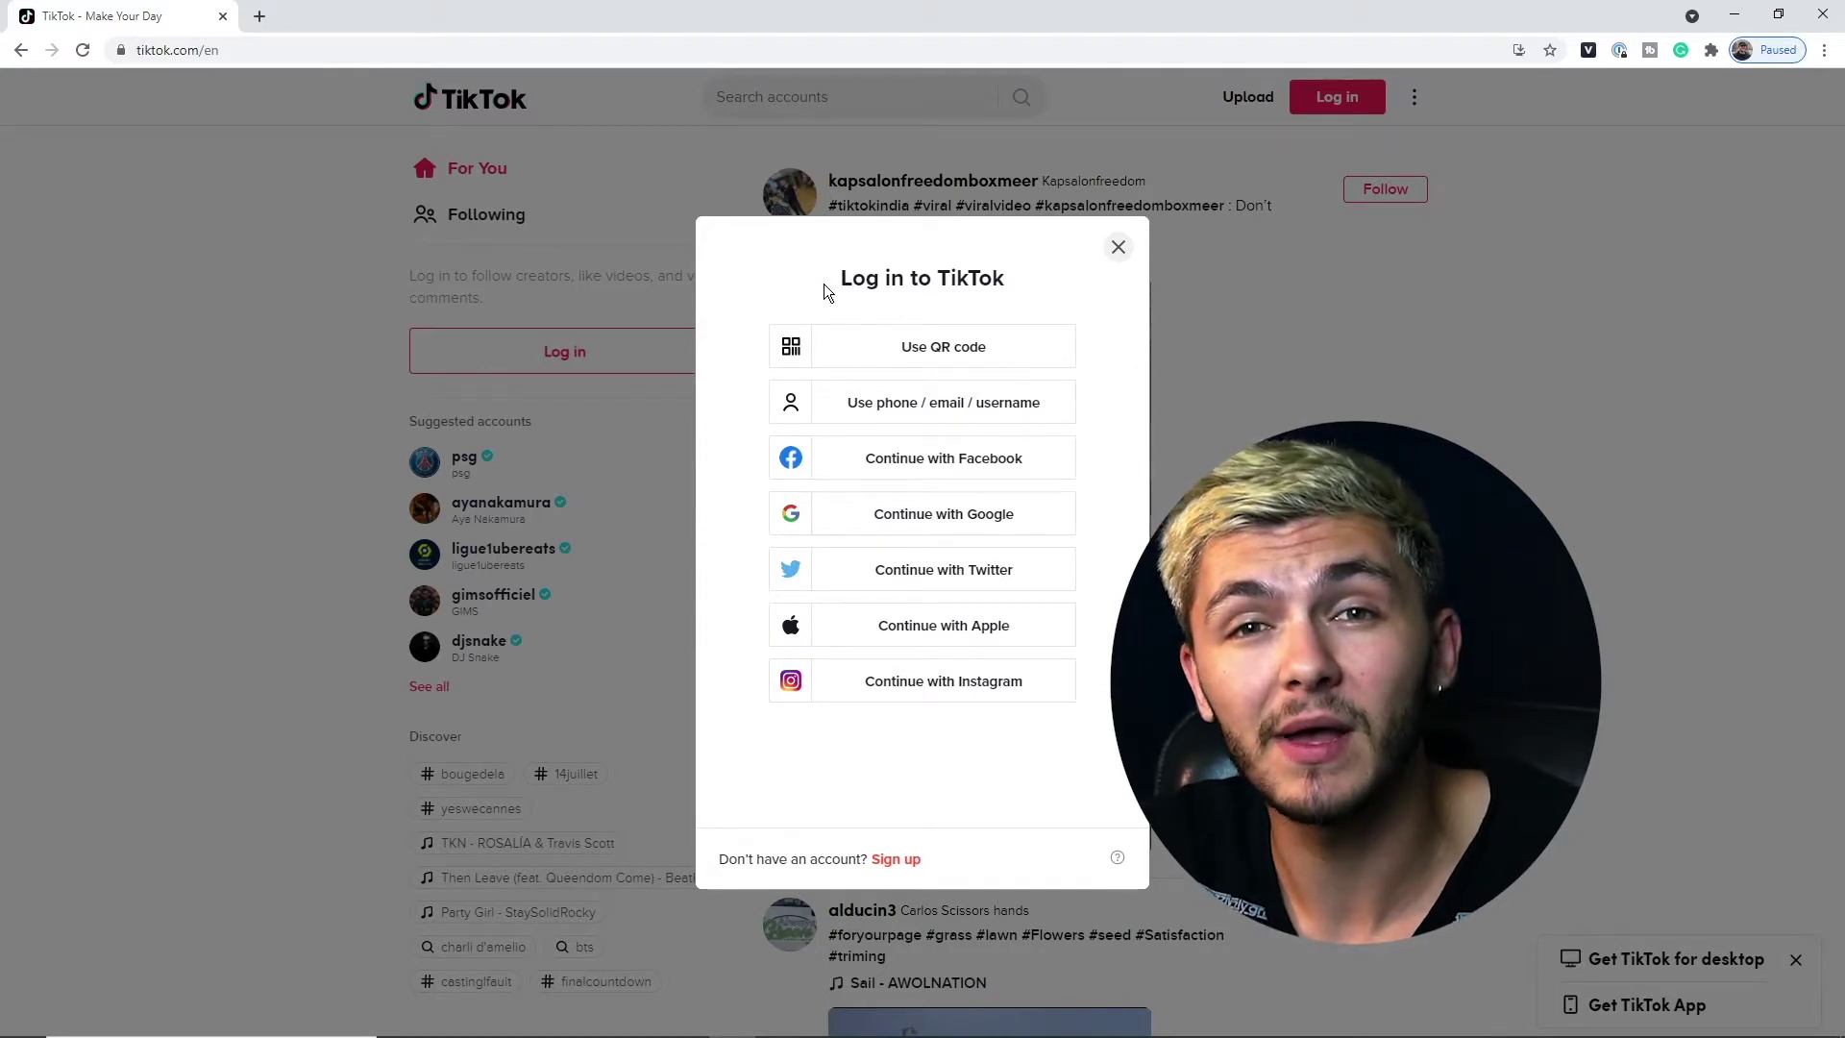
left_click(920, 348)
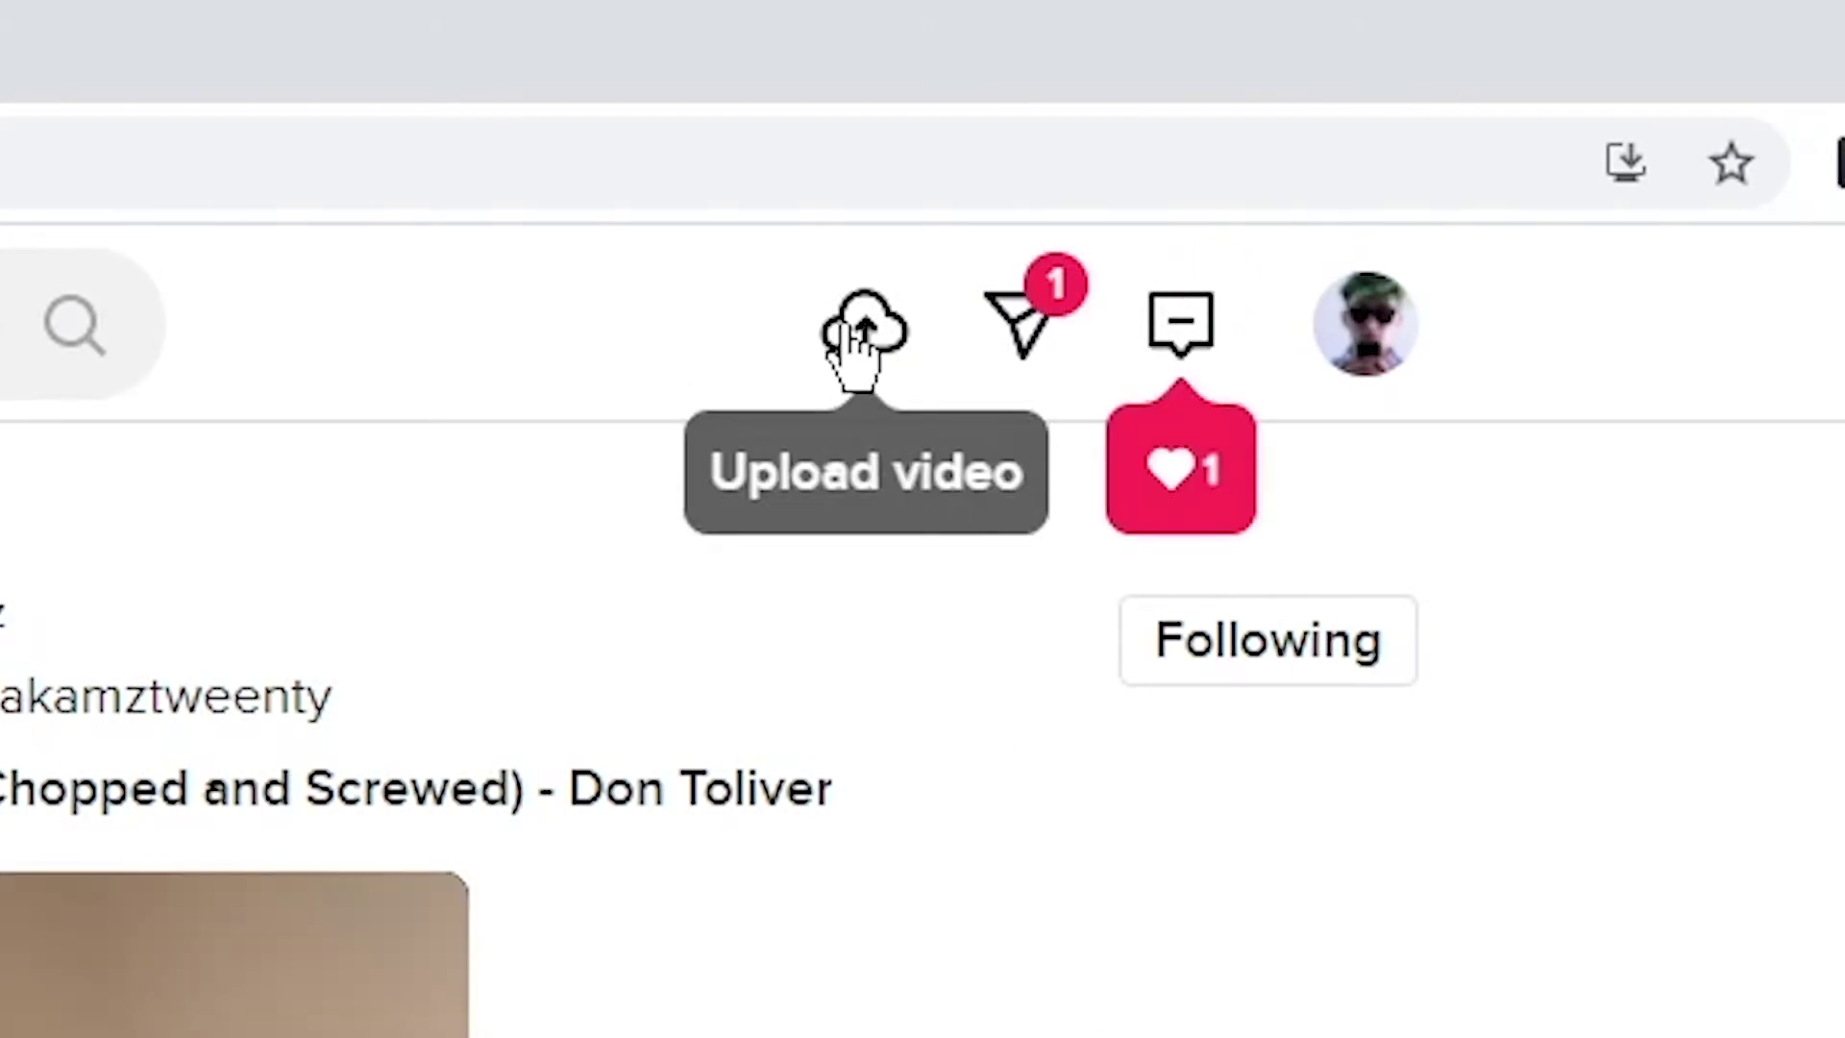
Upload 'Dog TikTok with Subtitles.mp4' as a new video post.
left_click(858, 327)
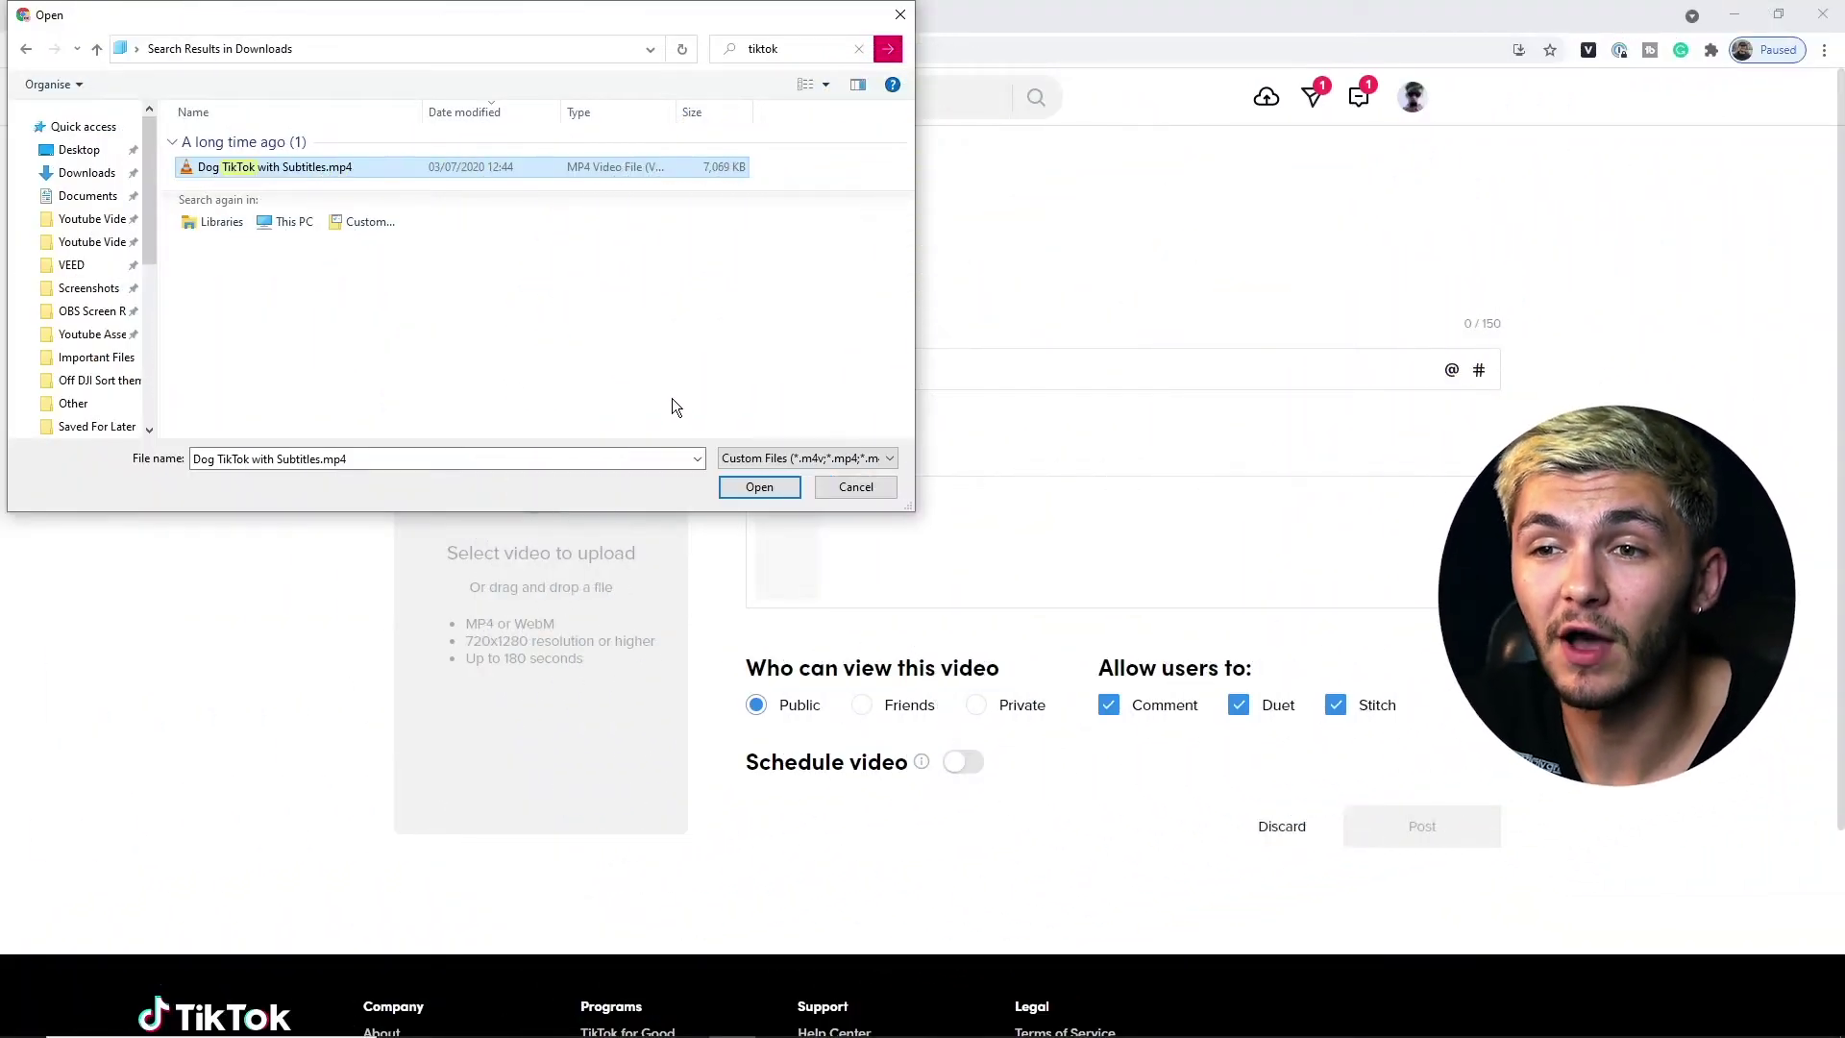
left_click(741, 487)
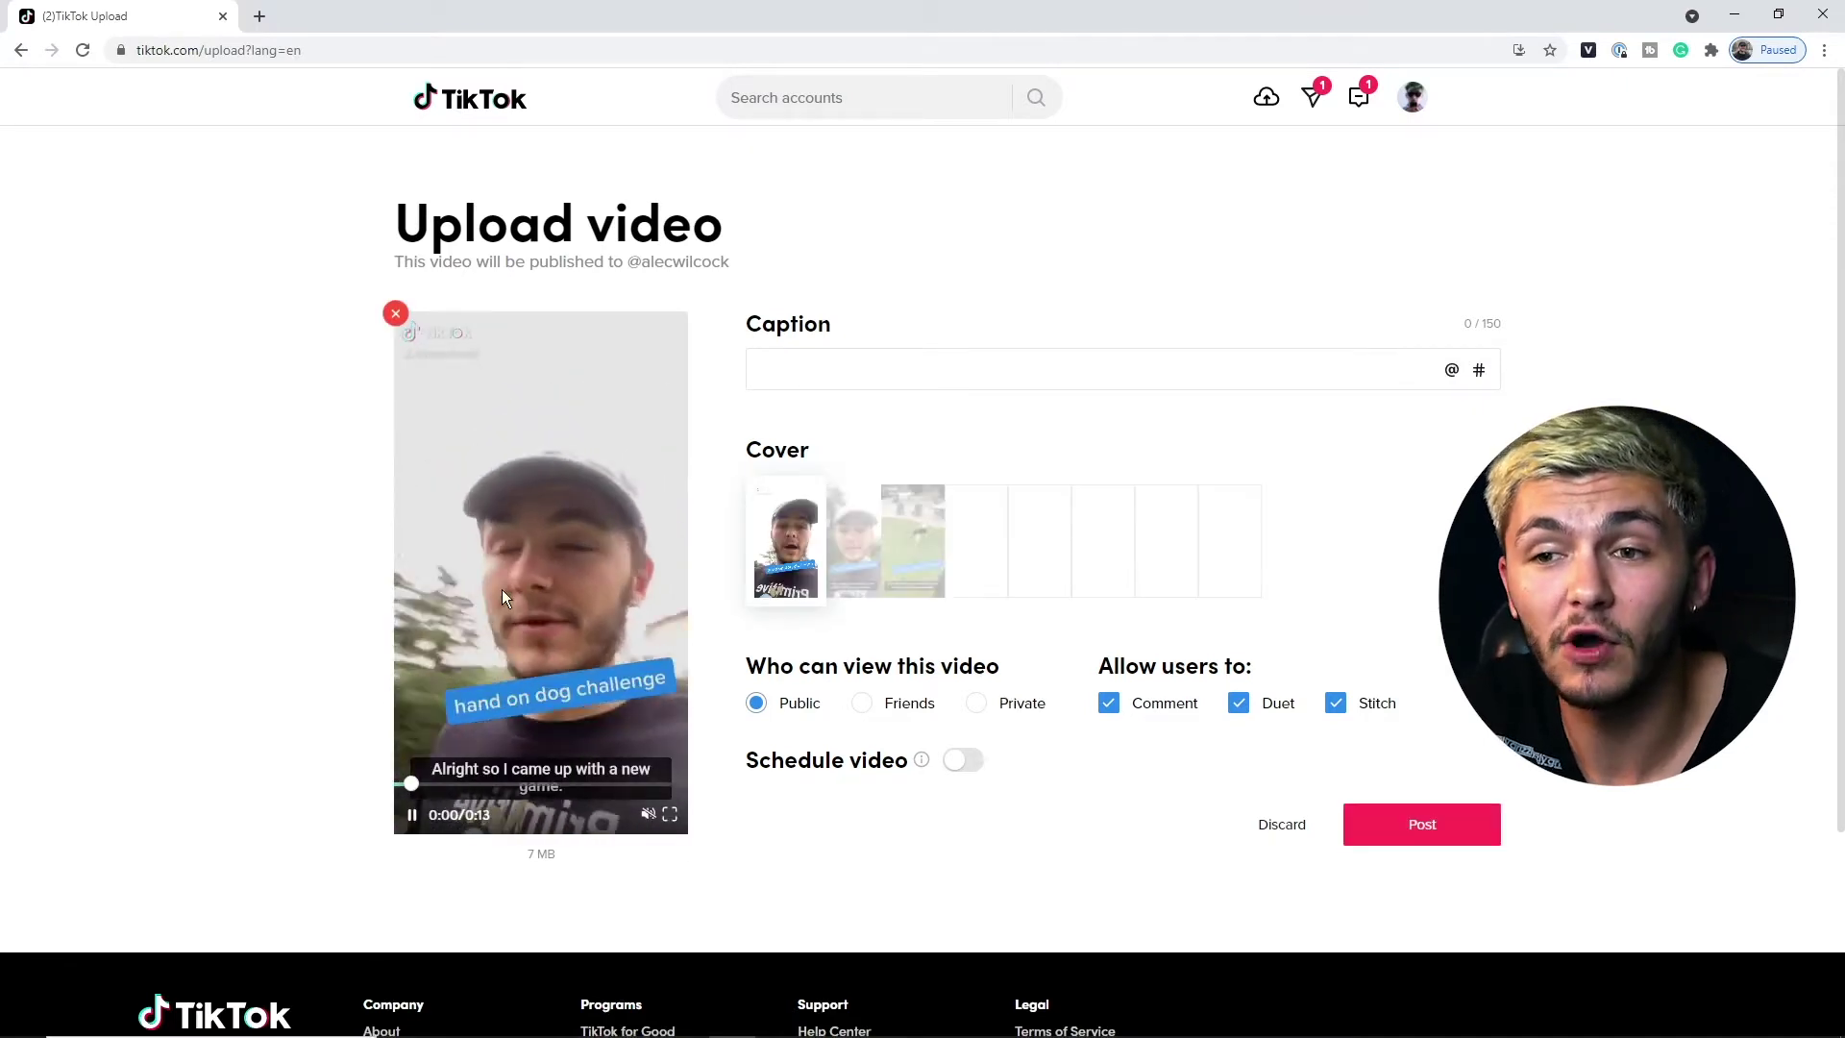
Pause the preview and enter the caption 'playing with my dog!!!'.
left_click(412, 817)
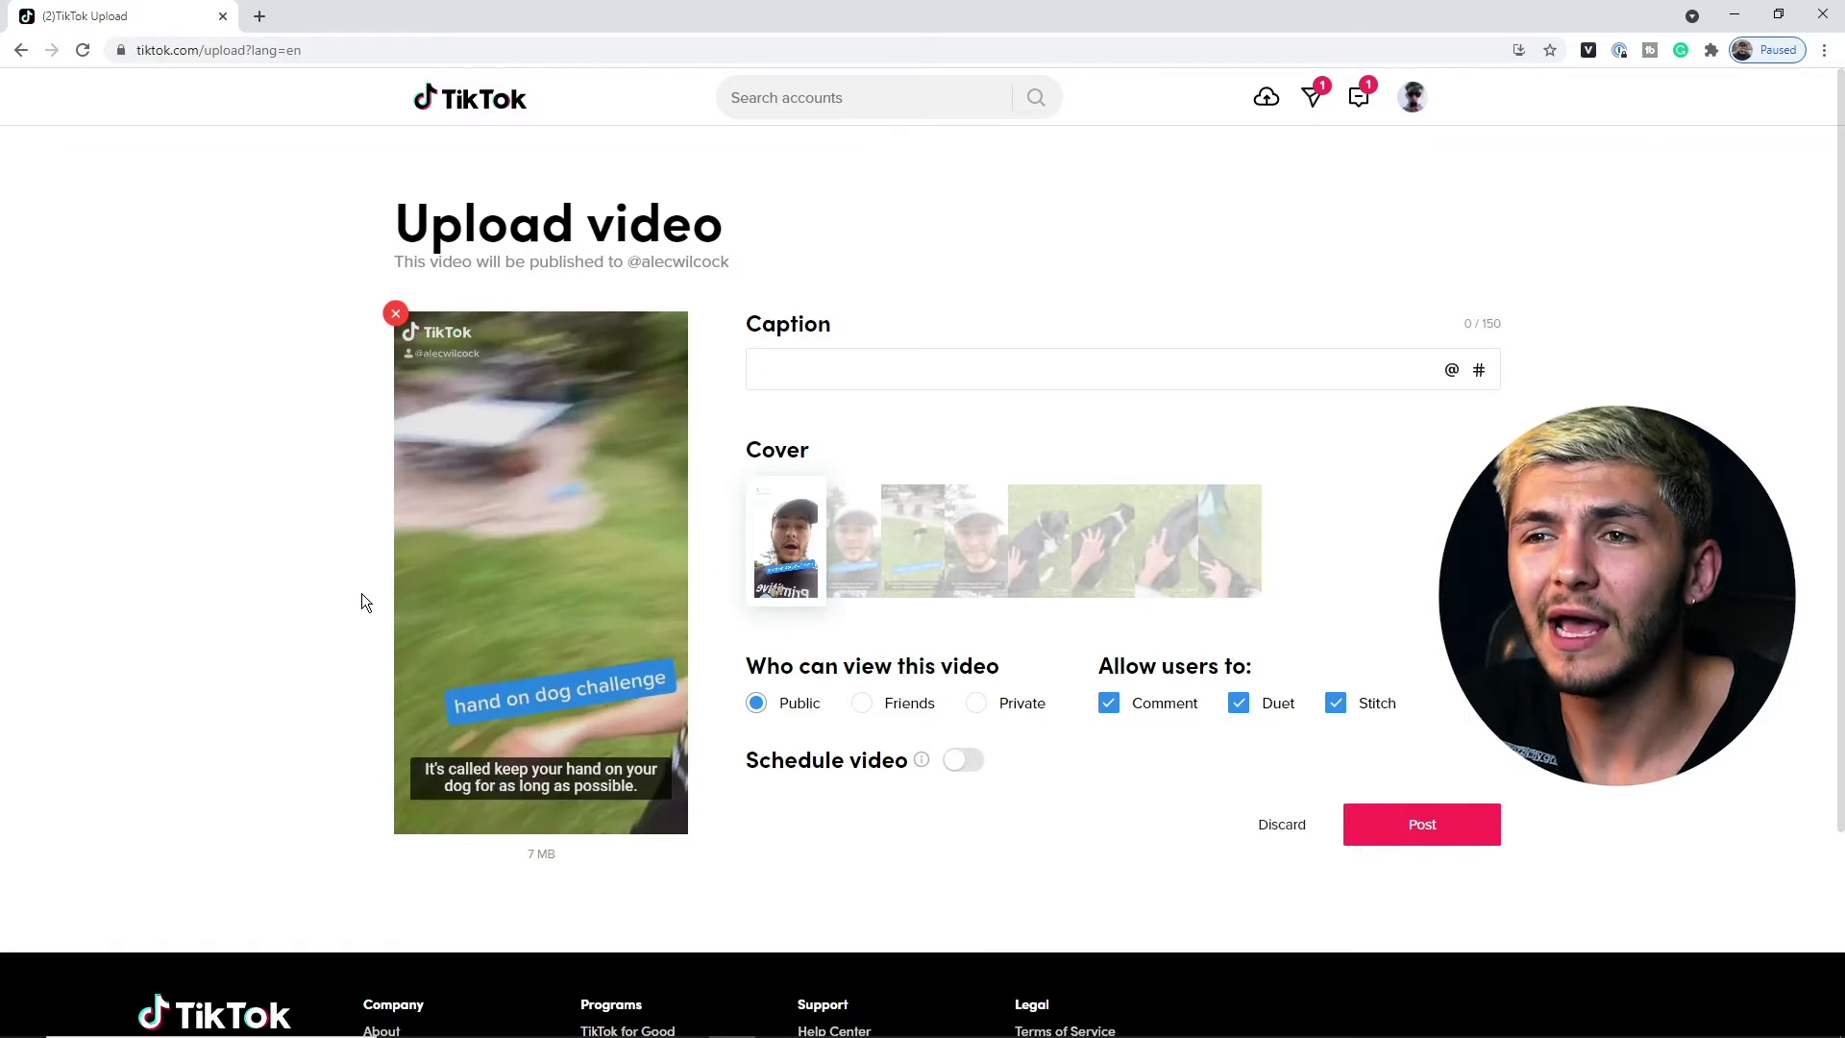
left_click(808, 376)
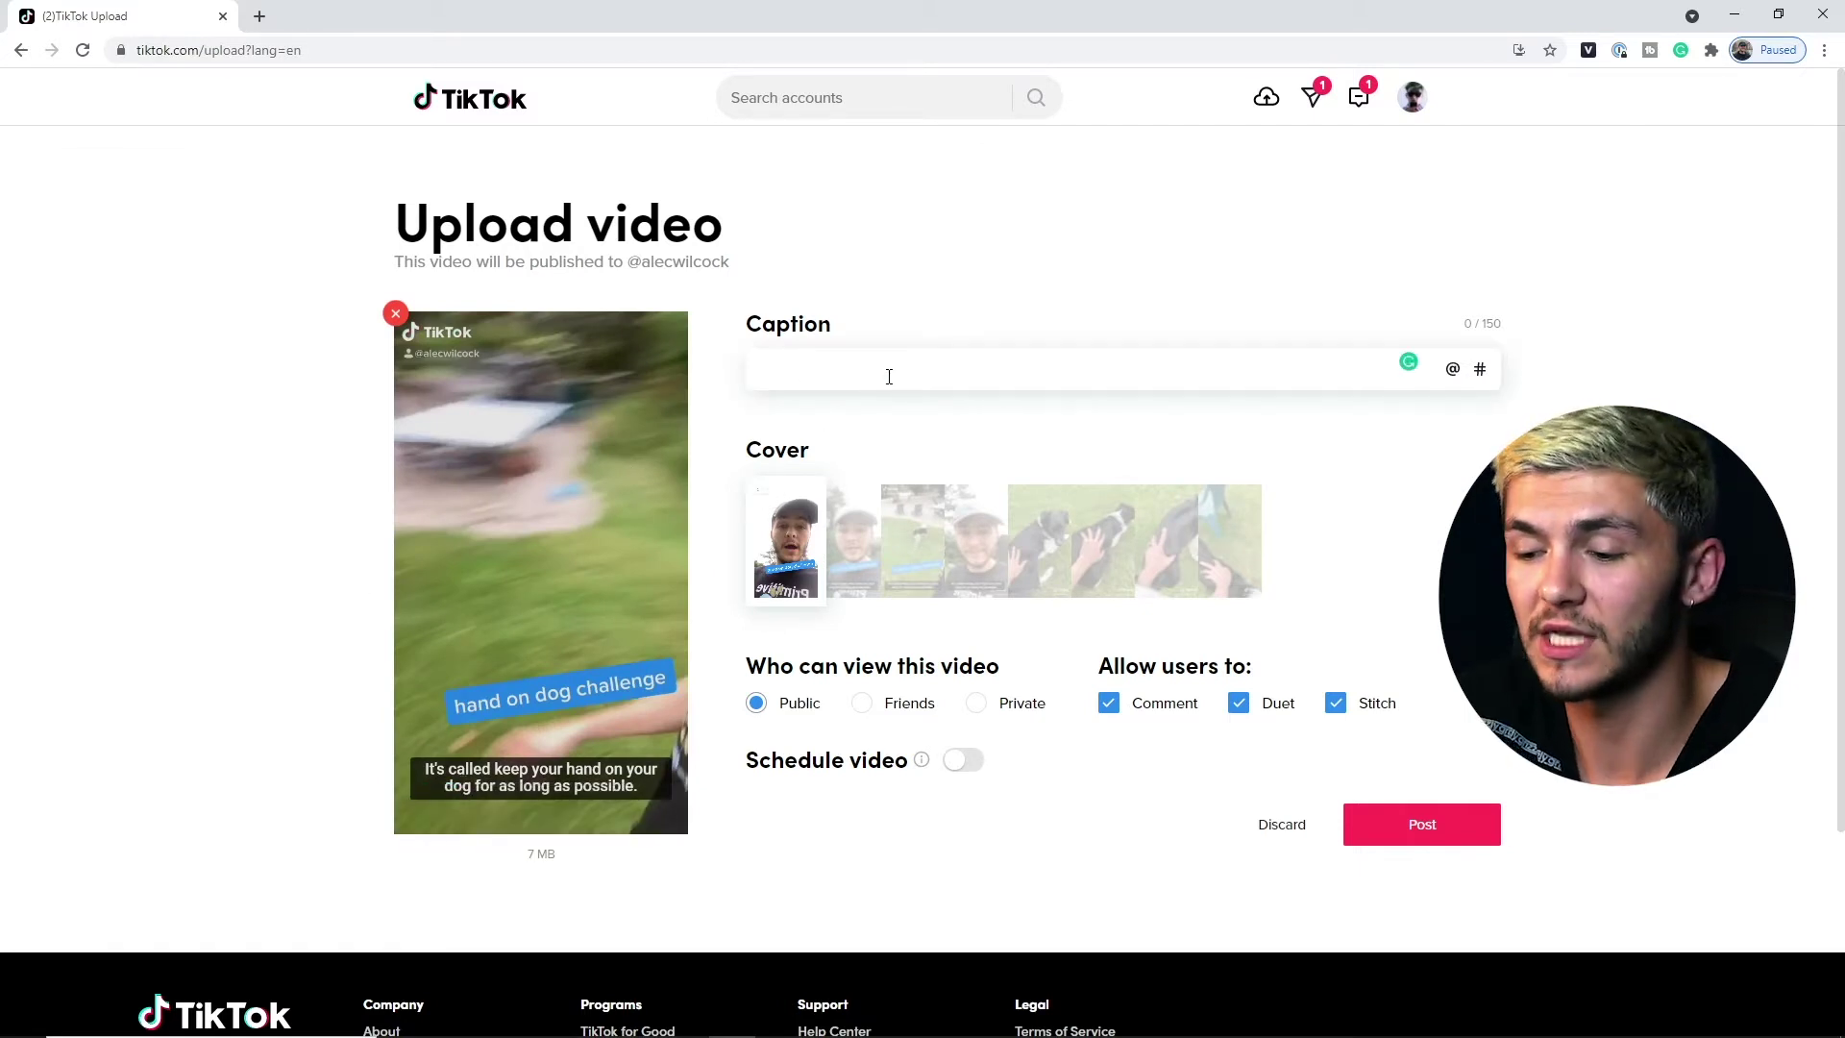
type("p")
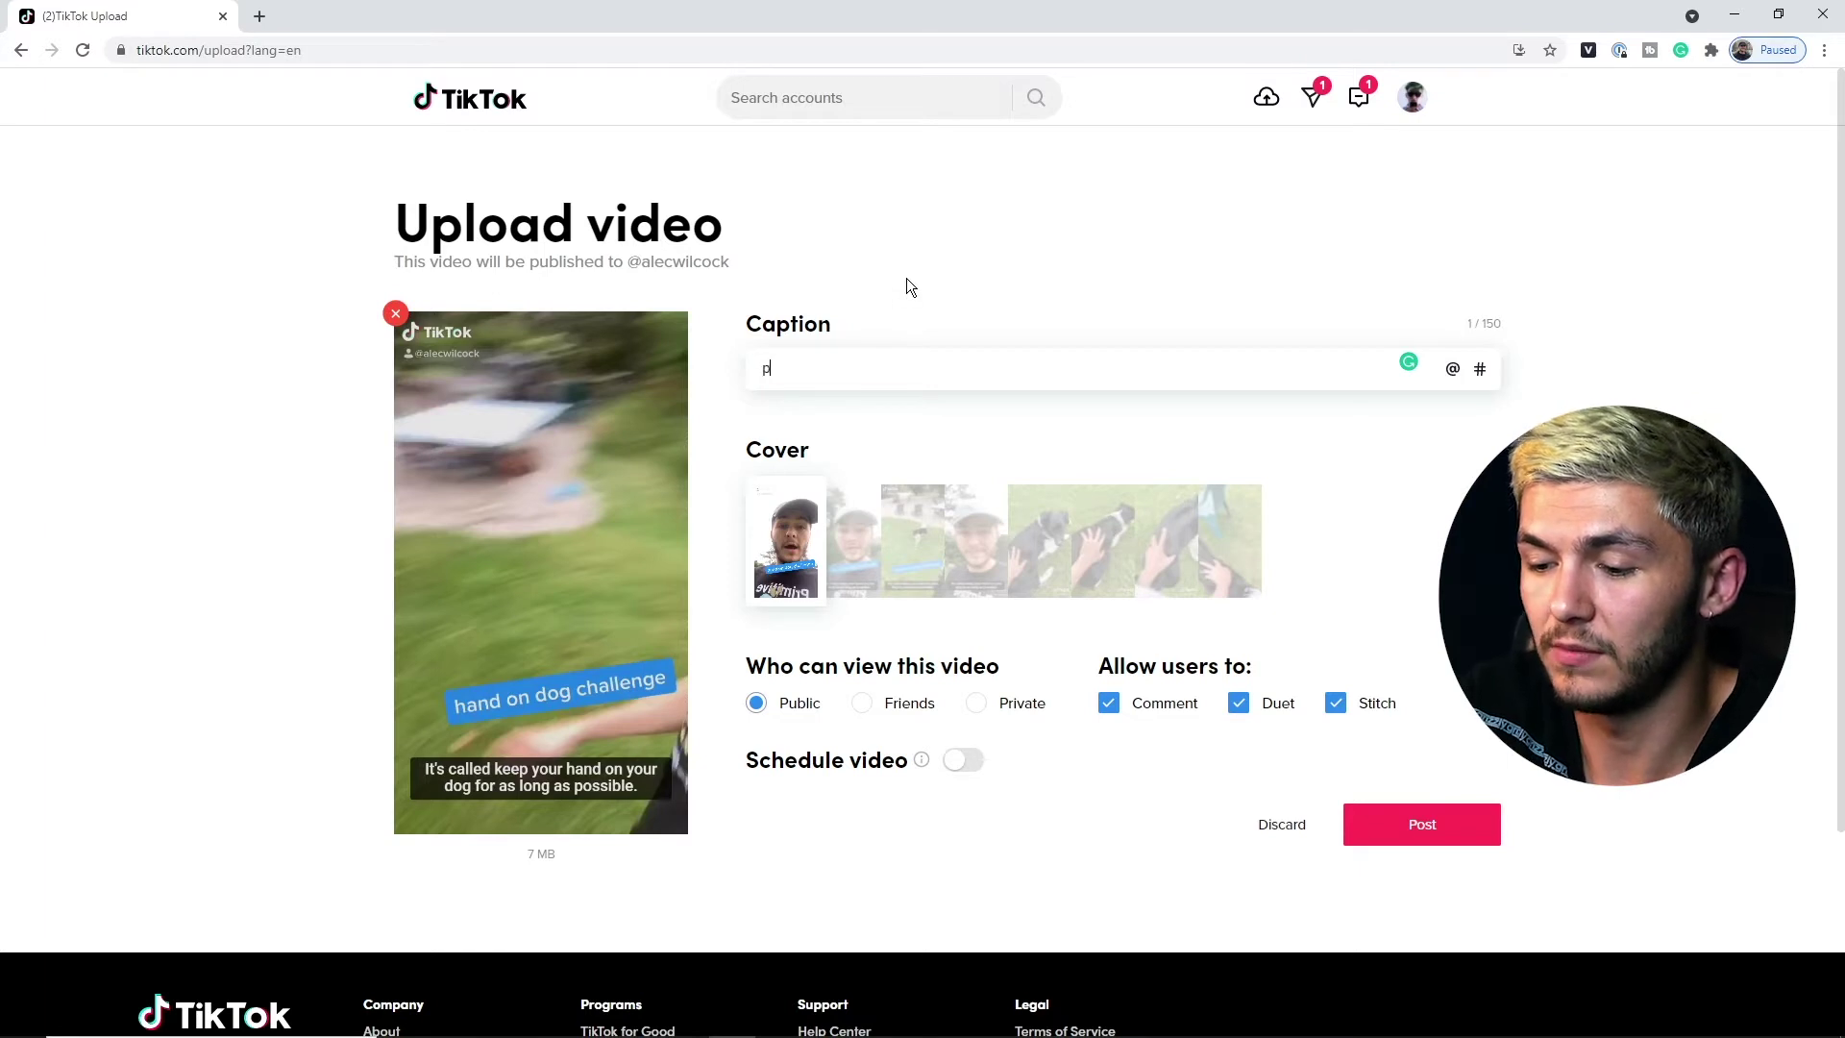
type("laying with my dog")
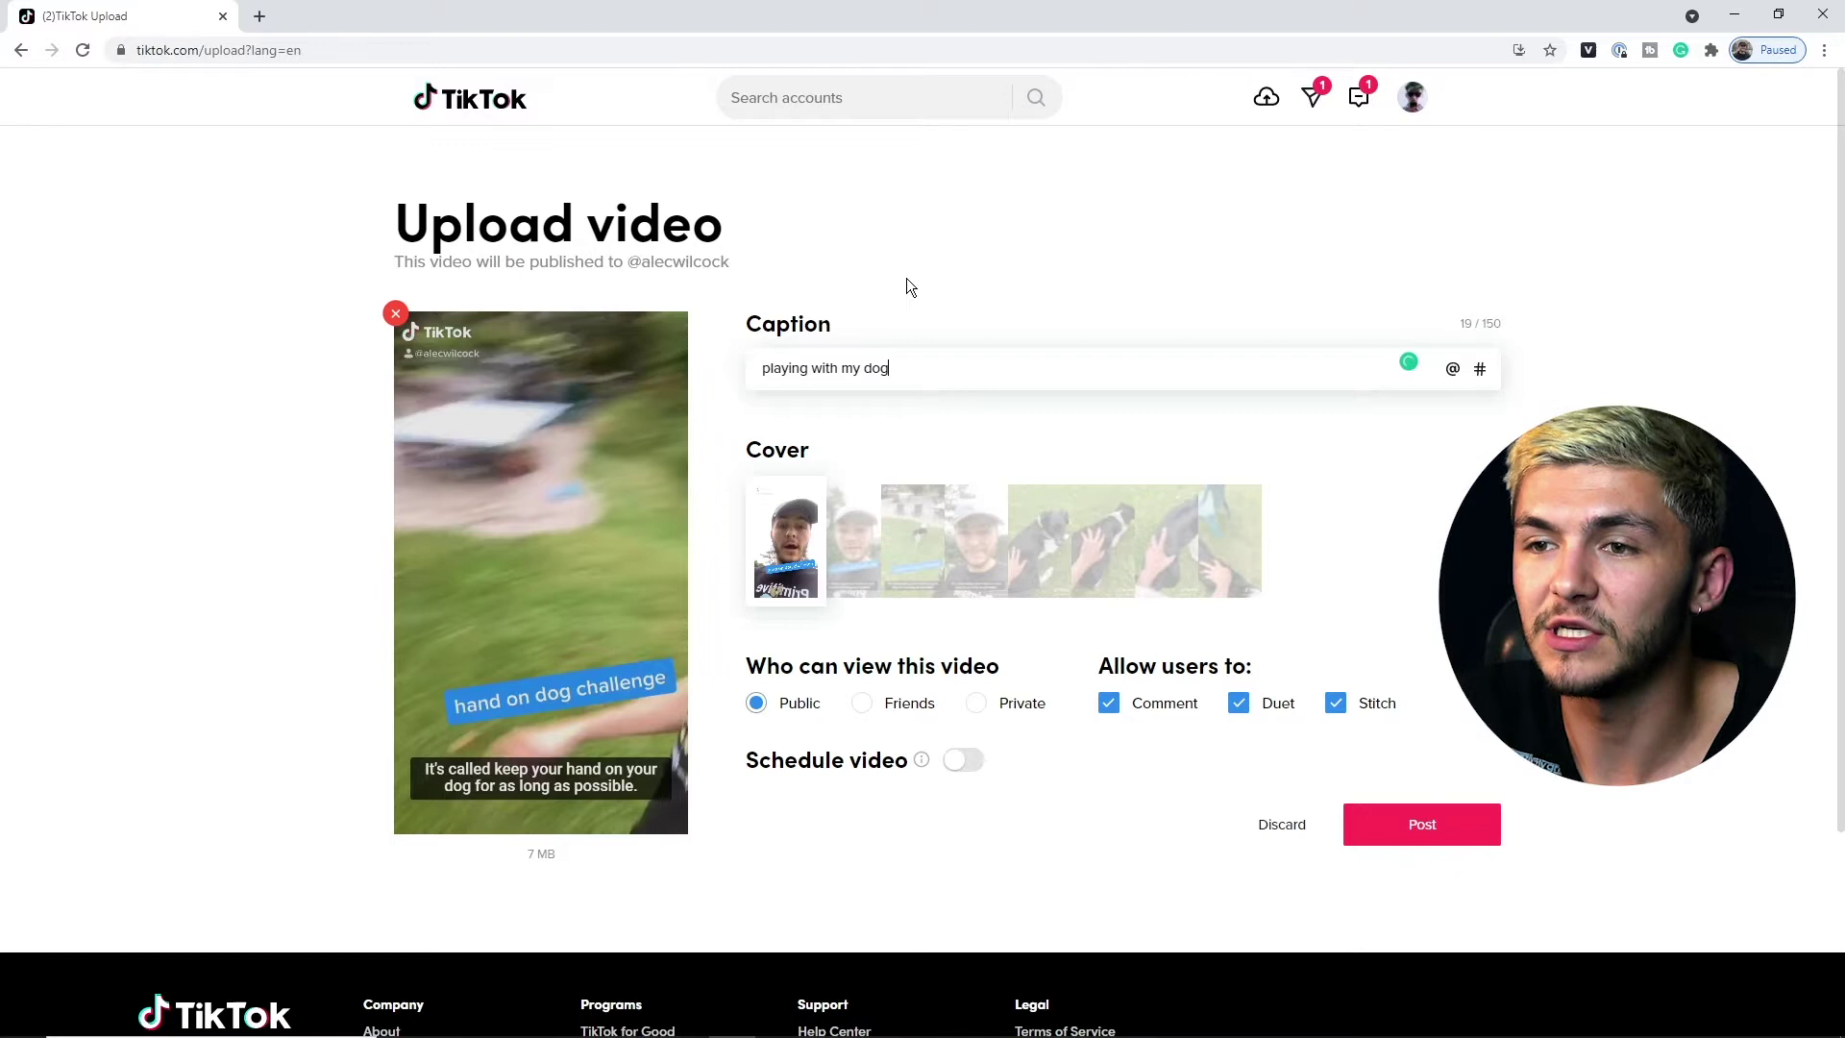
type("!!!")
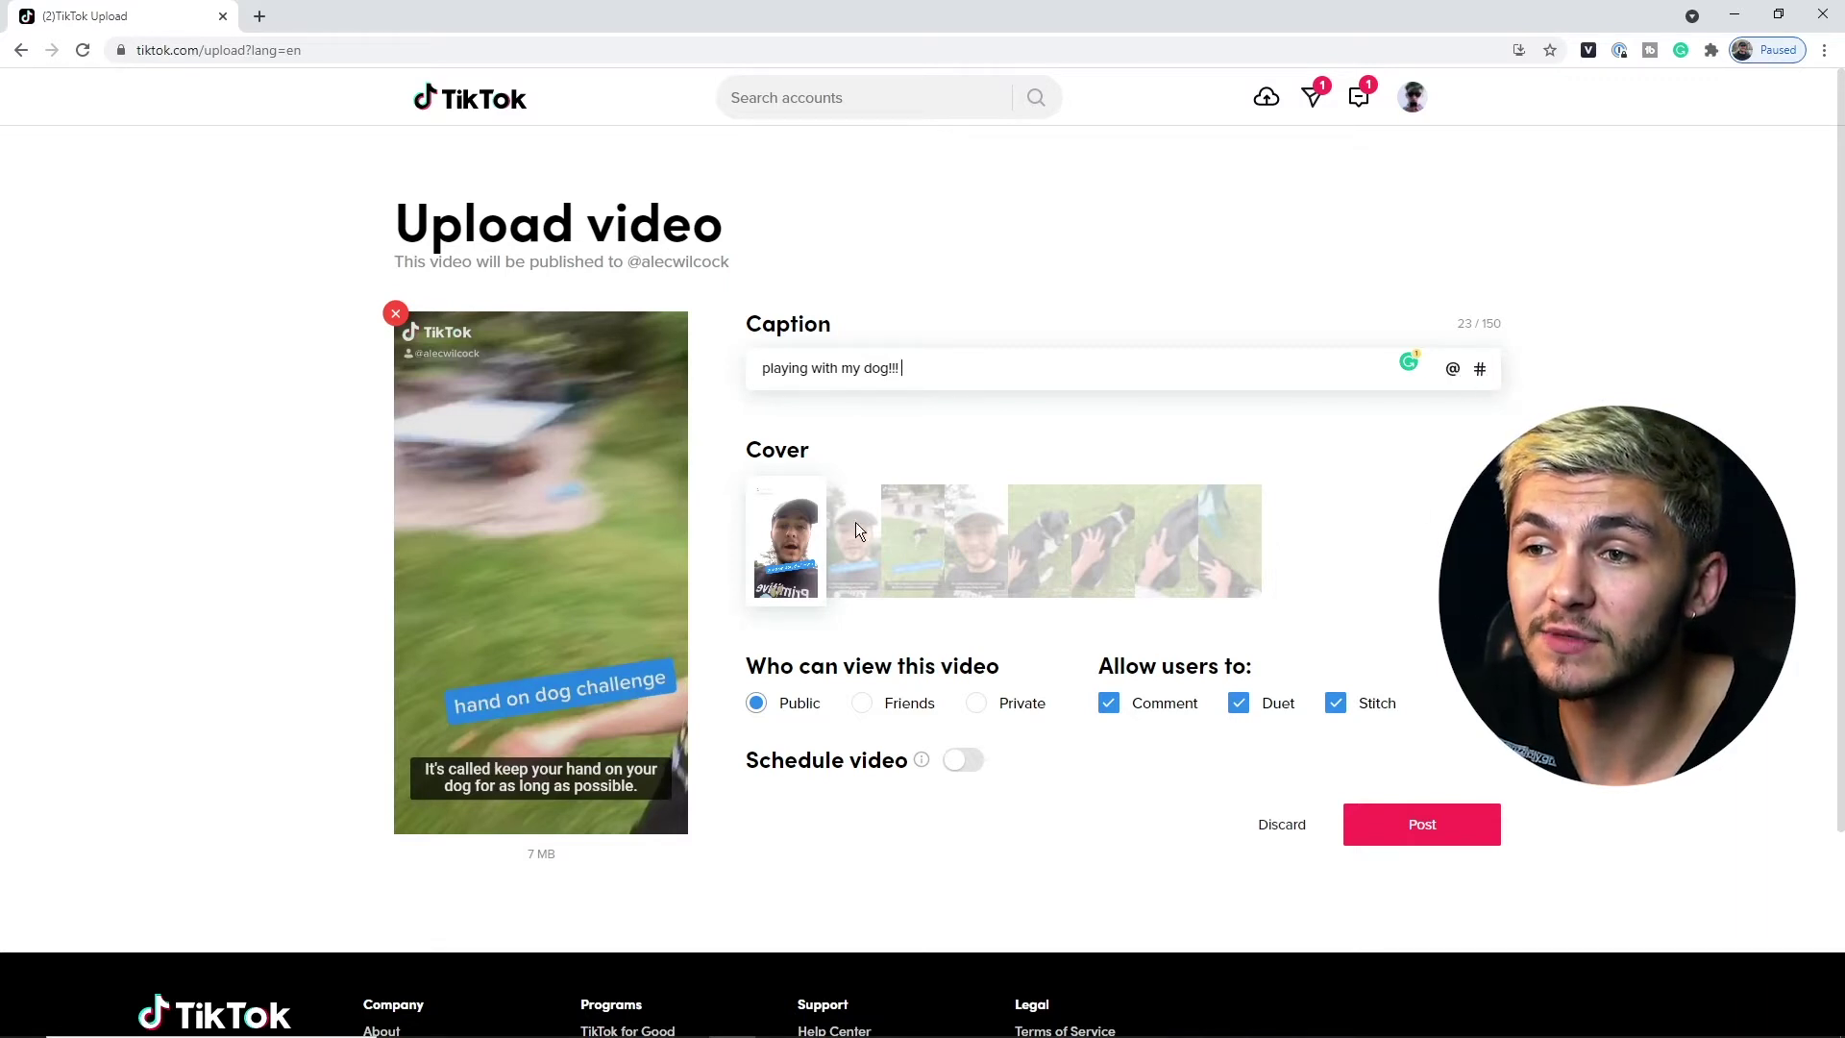
Set the cover to the dog-on-grass frame, keeping Public visibility with comments, duets and stitches allowed.
left_click_drag(779, 525, 1050, 546)
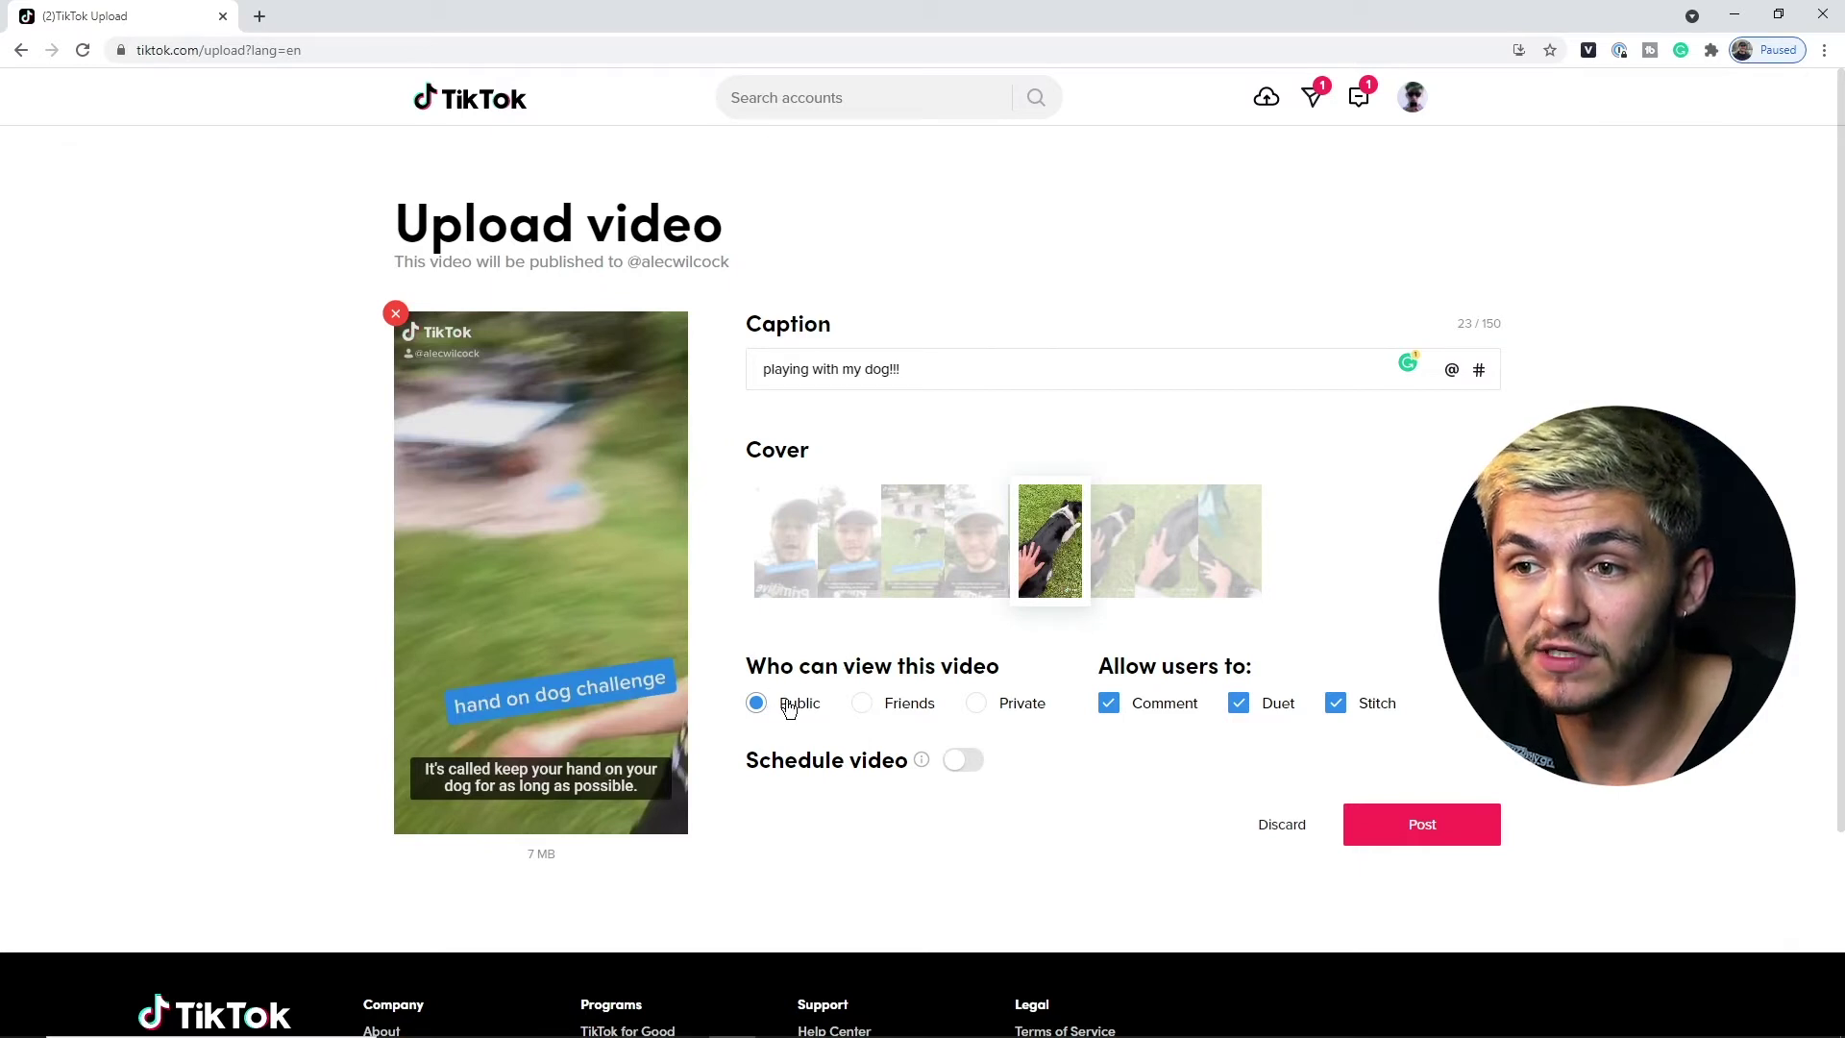
left_click(972, 704)
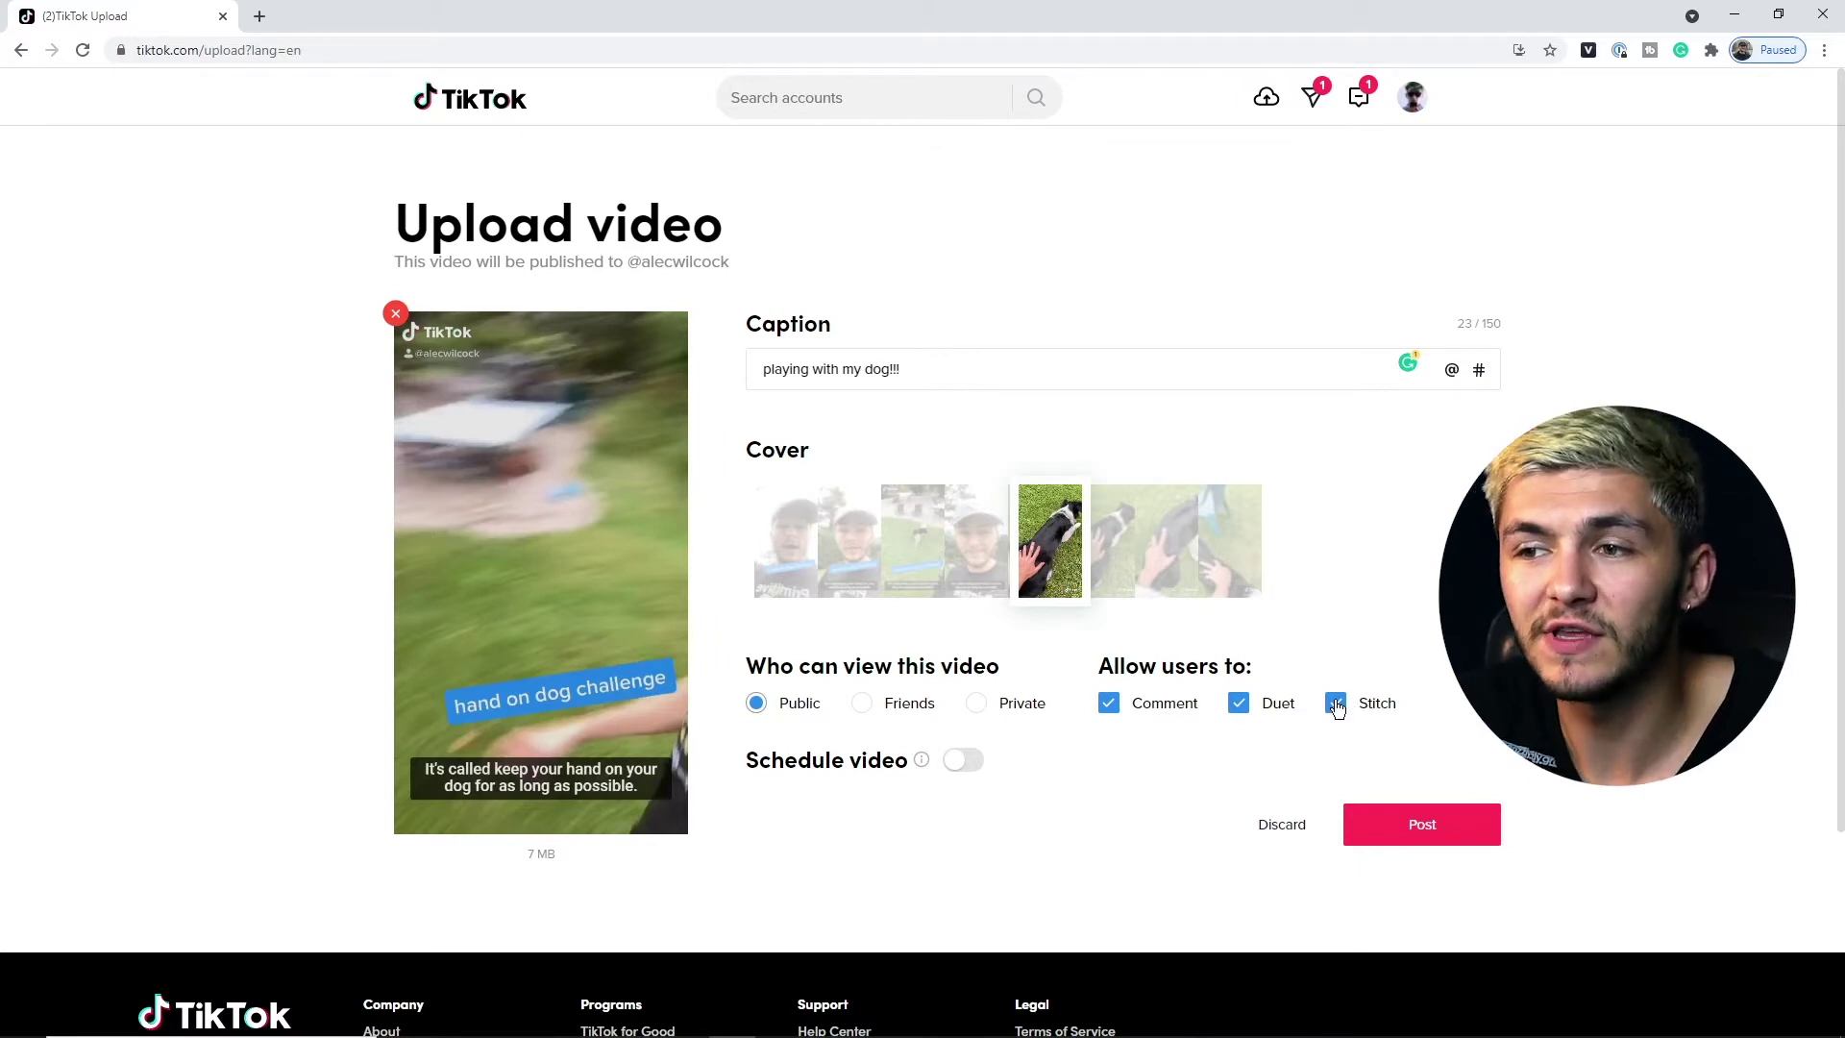
left_click(1279, 706)
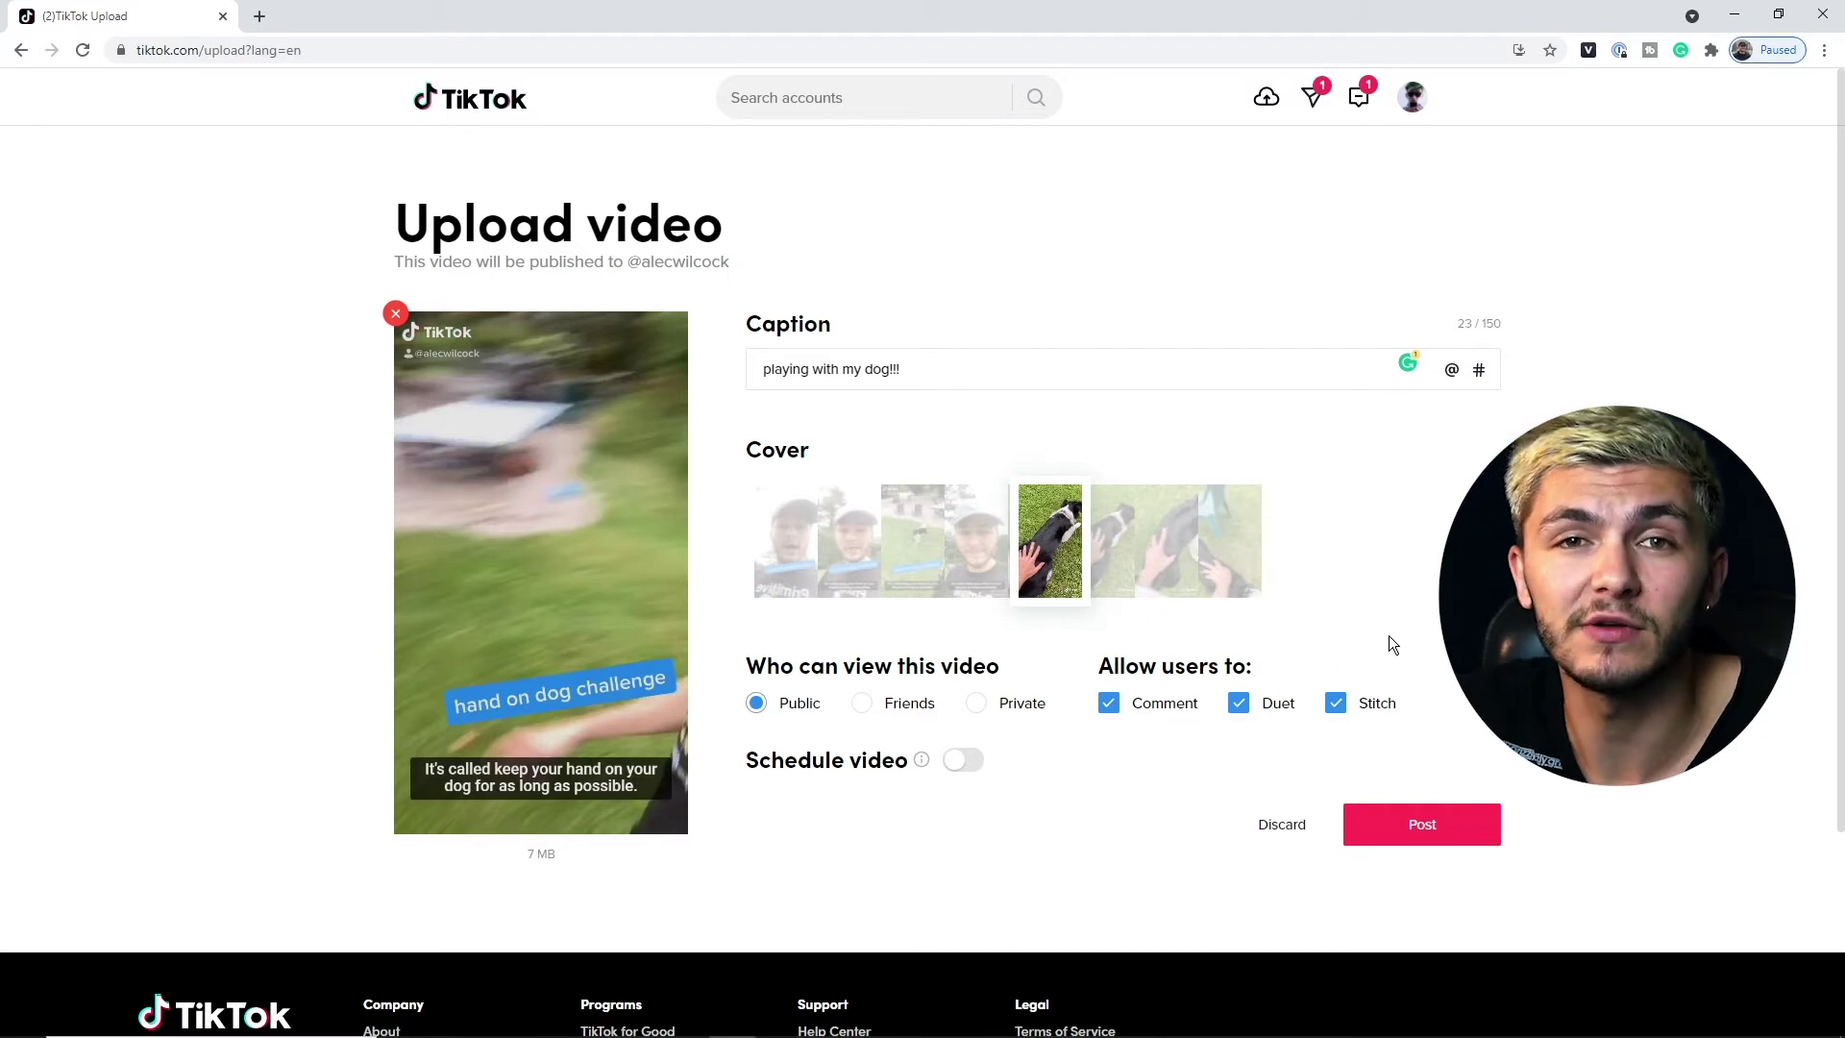
scroll(1106, 469, "down", 3)
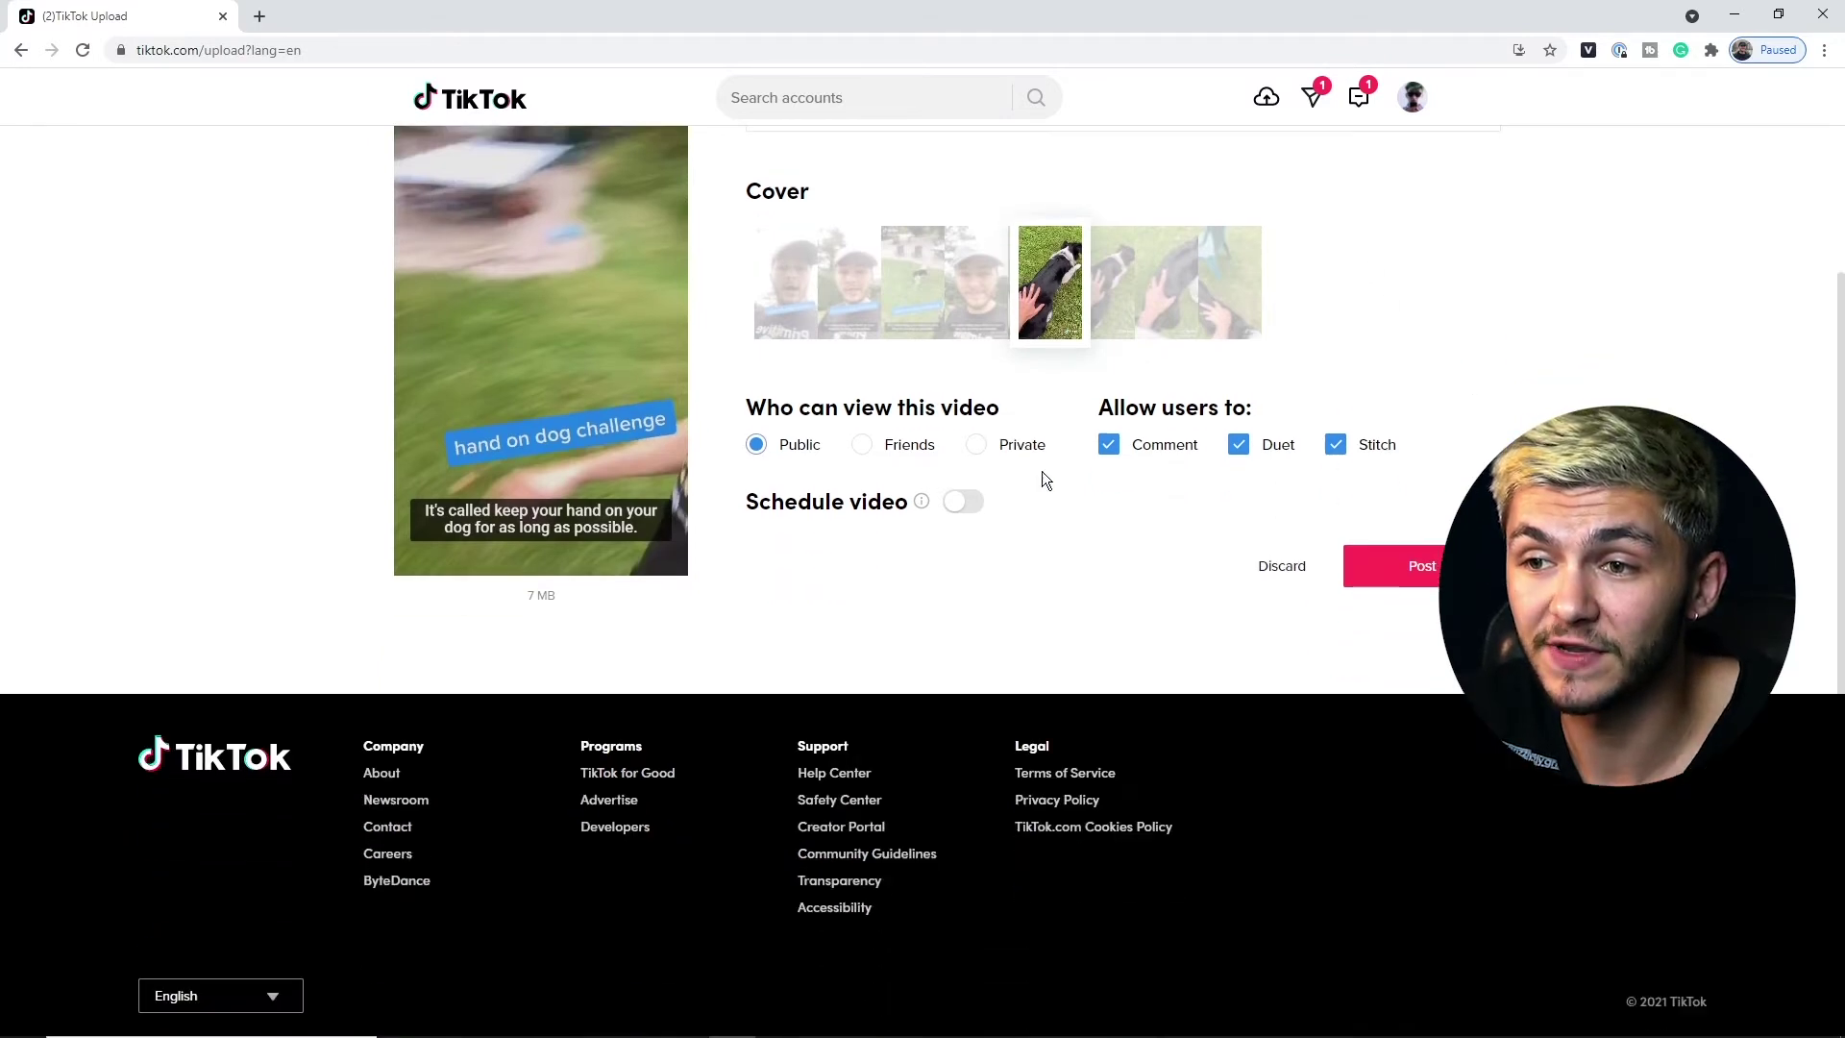
scroll(1042, 482, "up", 3)
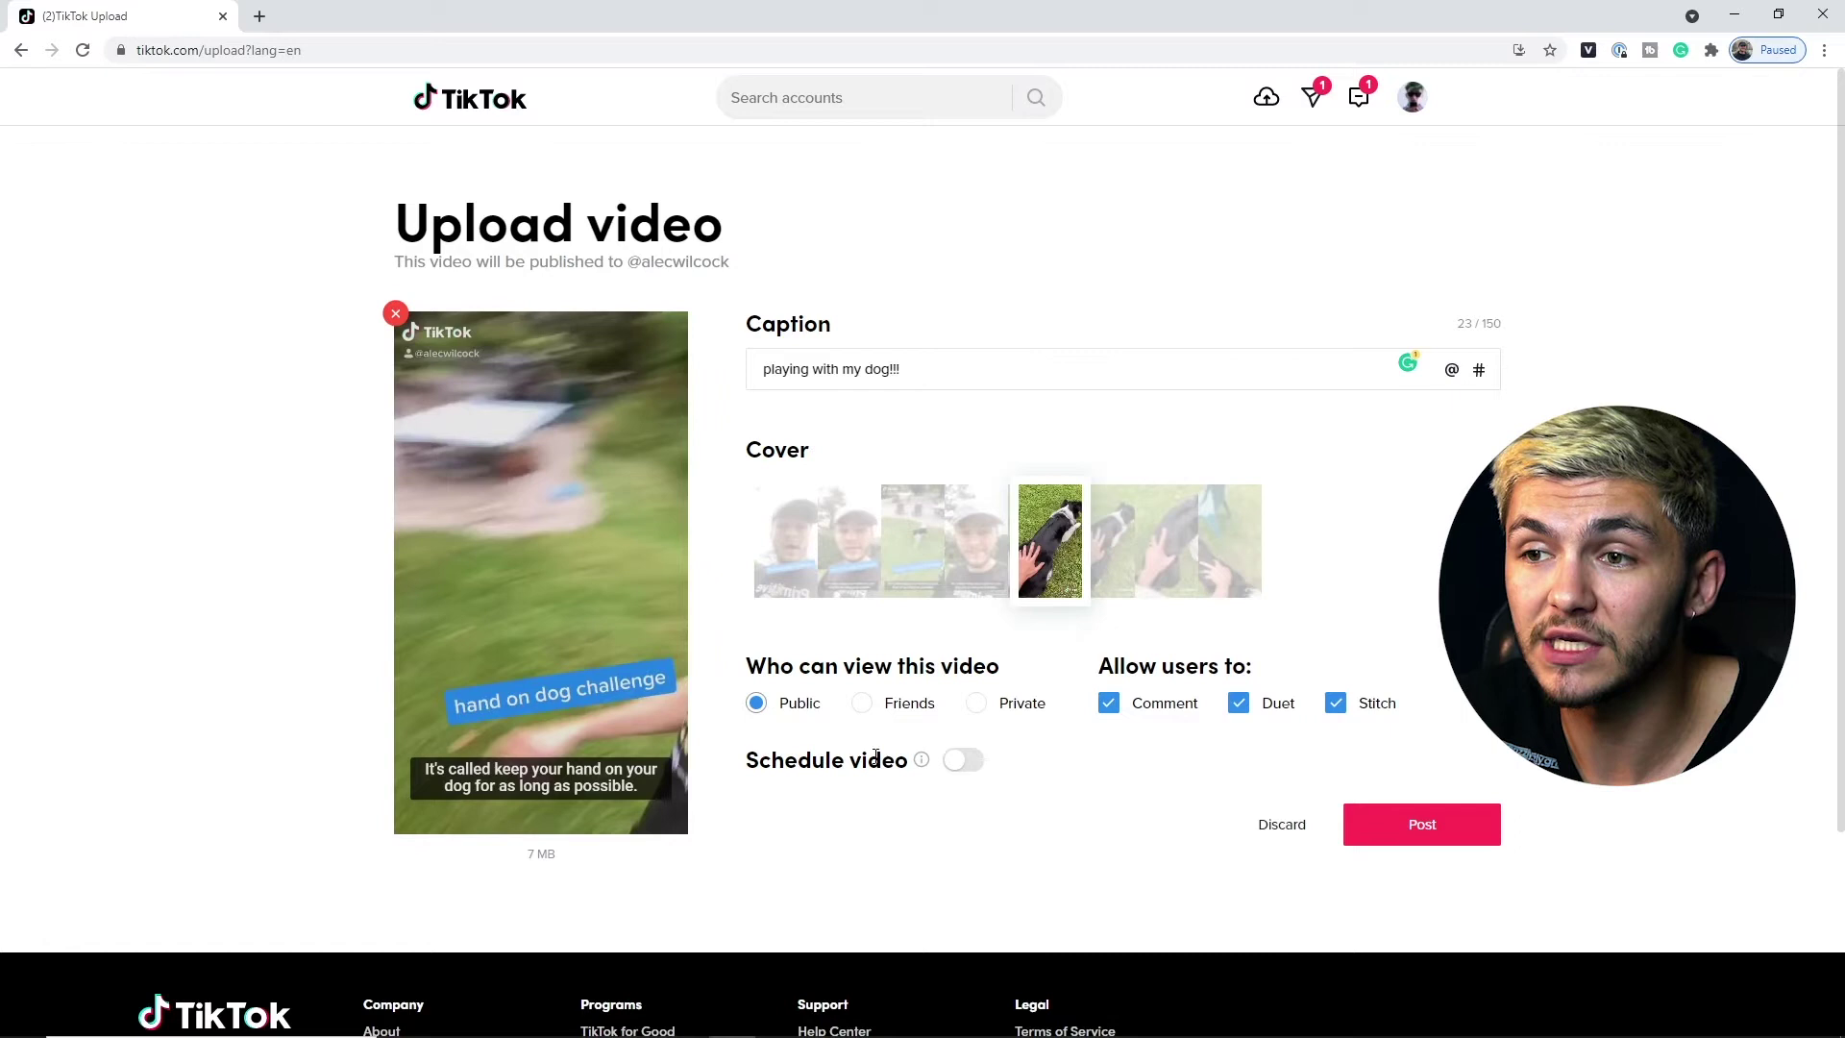
left_click(956, 761)
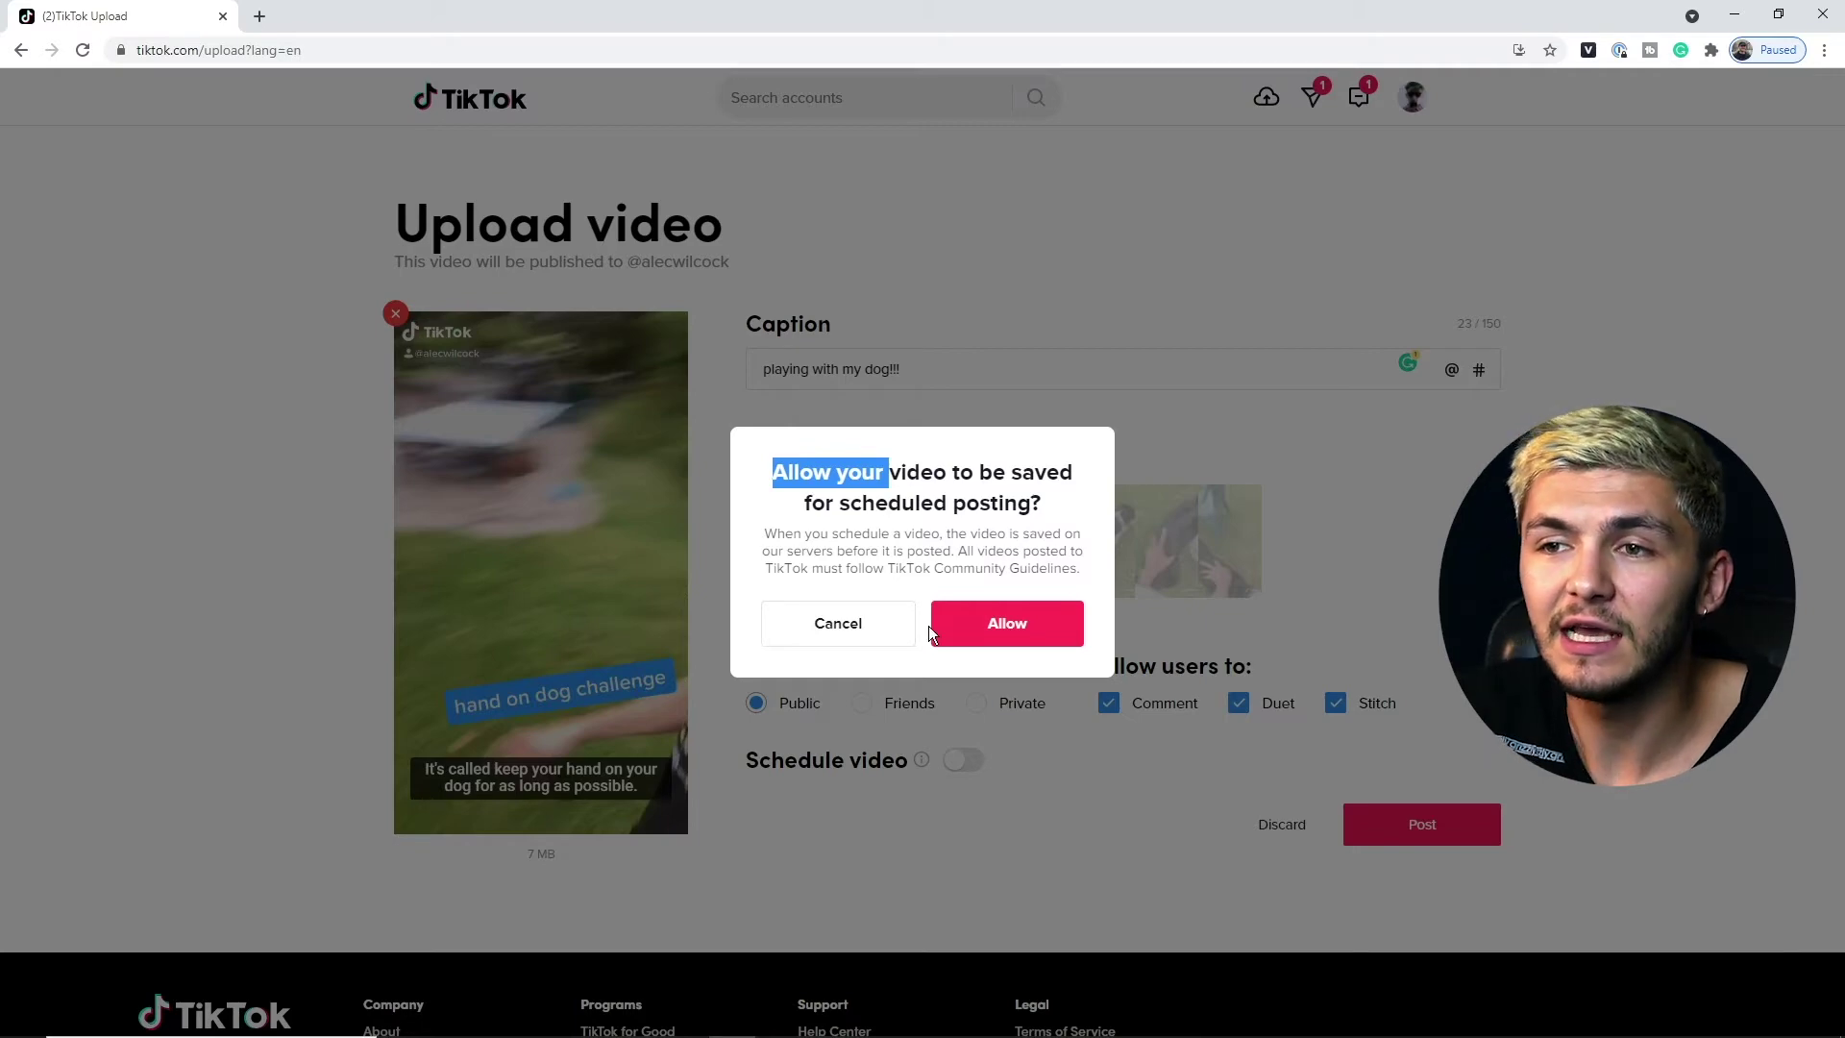
left_click(976, 625)
scroll(1024, 776, "down", 3)
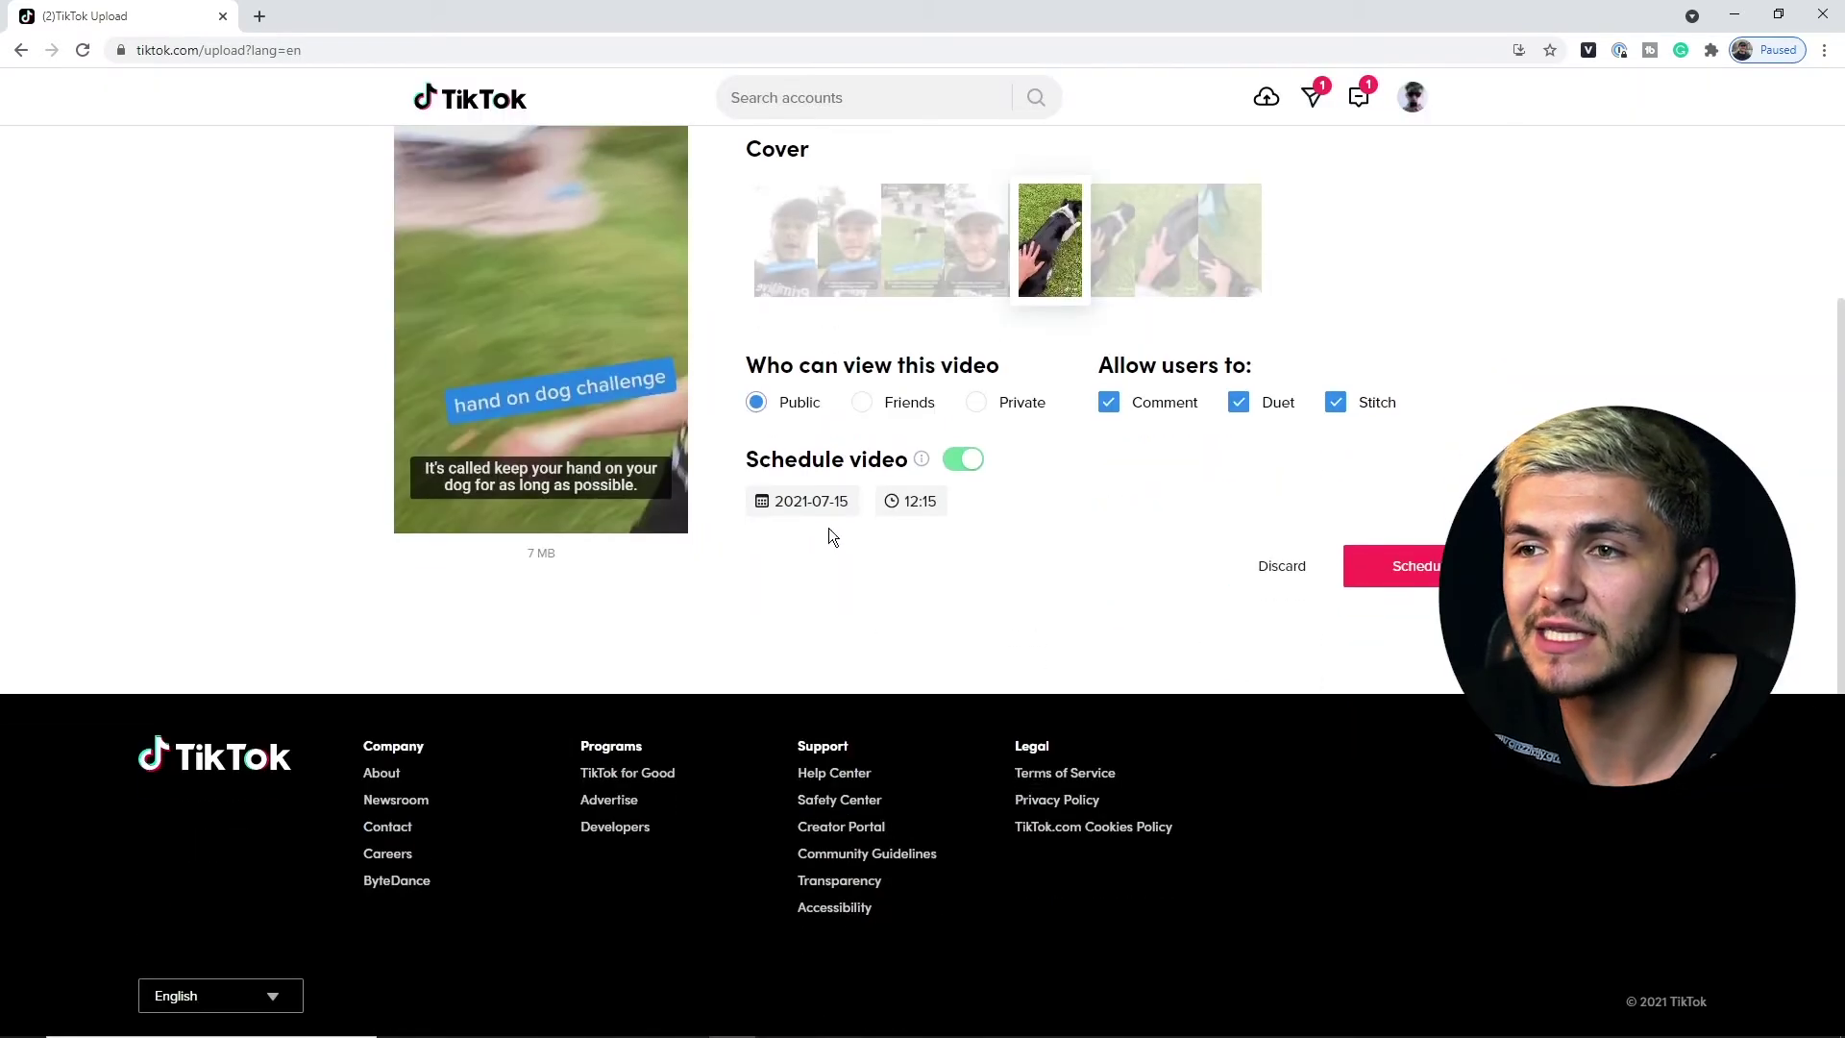
Set the posting date to 2021-07-23 and the posting time to 14:00.
left_click(827, 516)
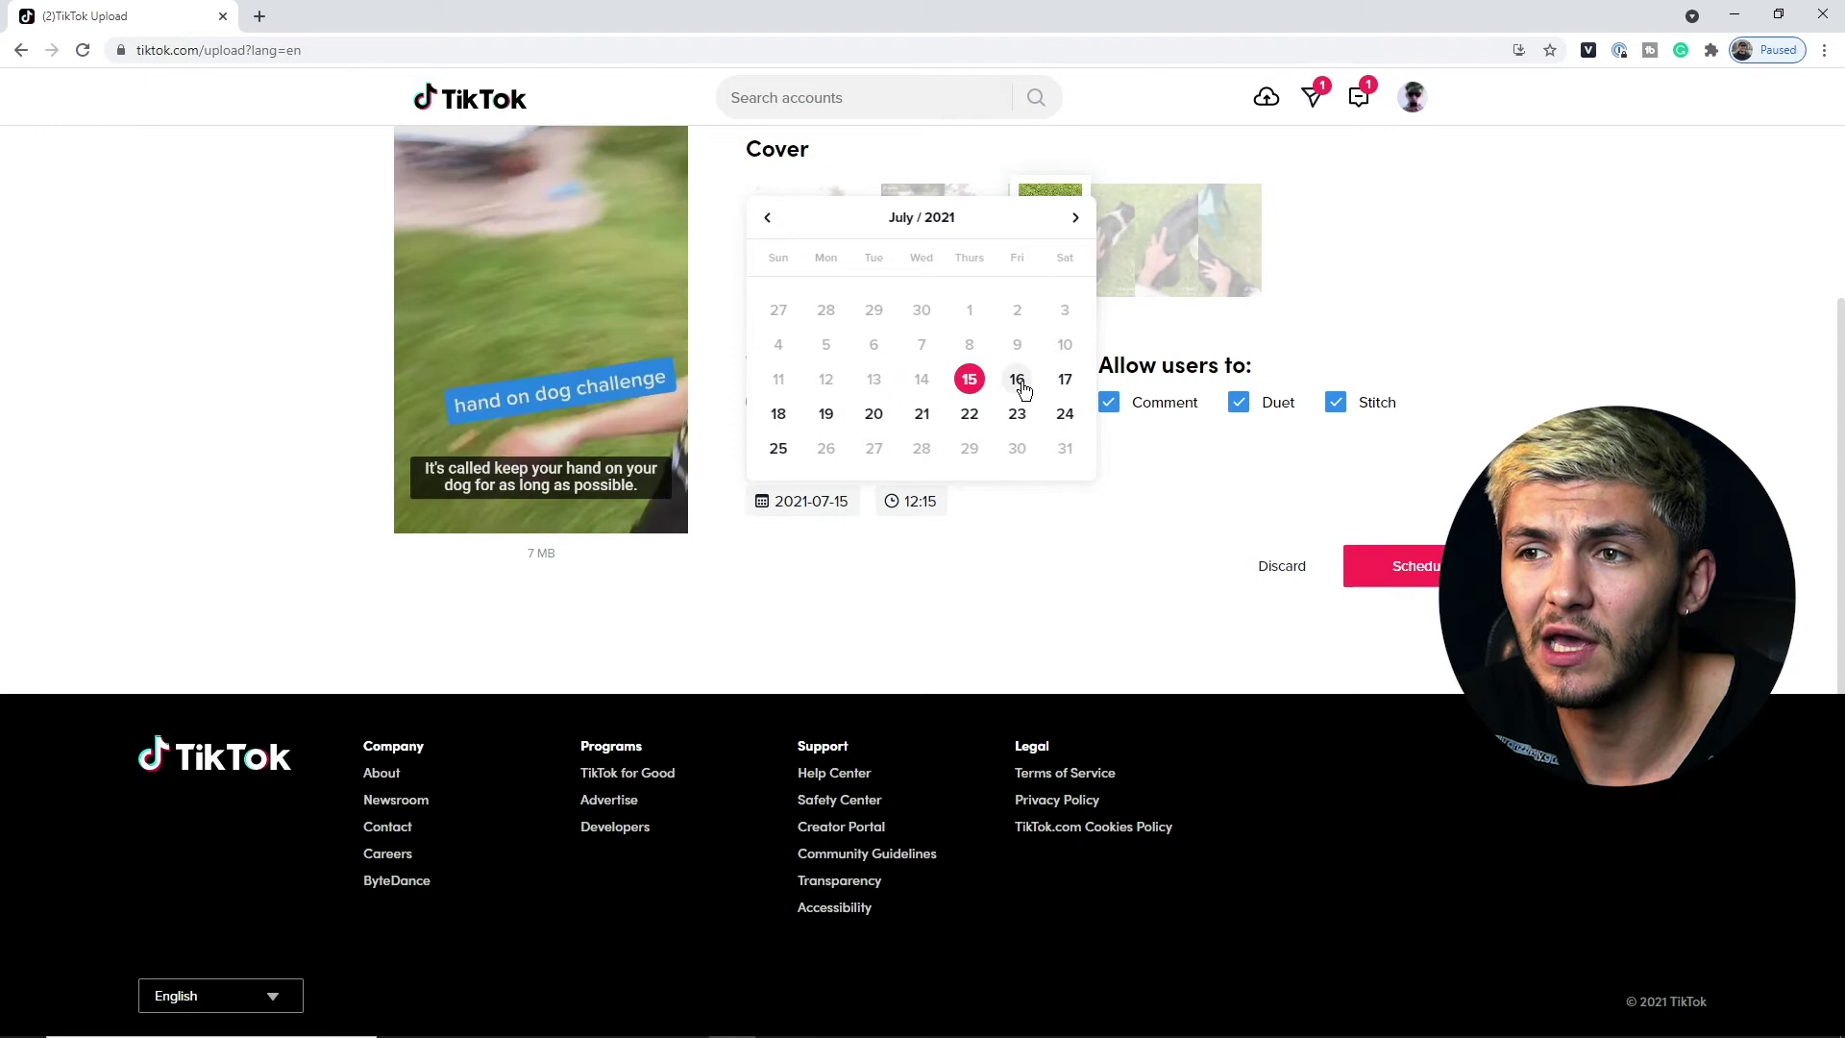
left_click(970, 420)
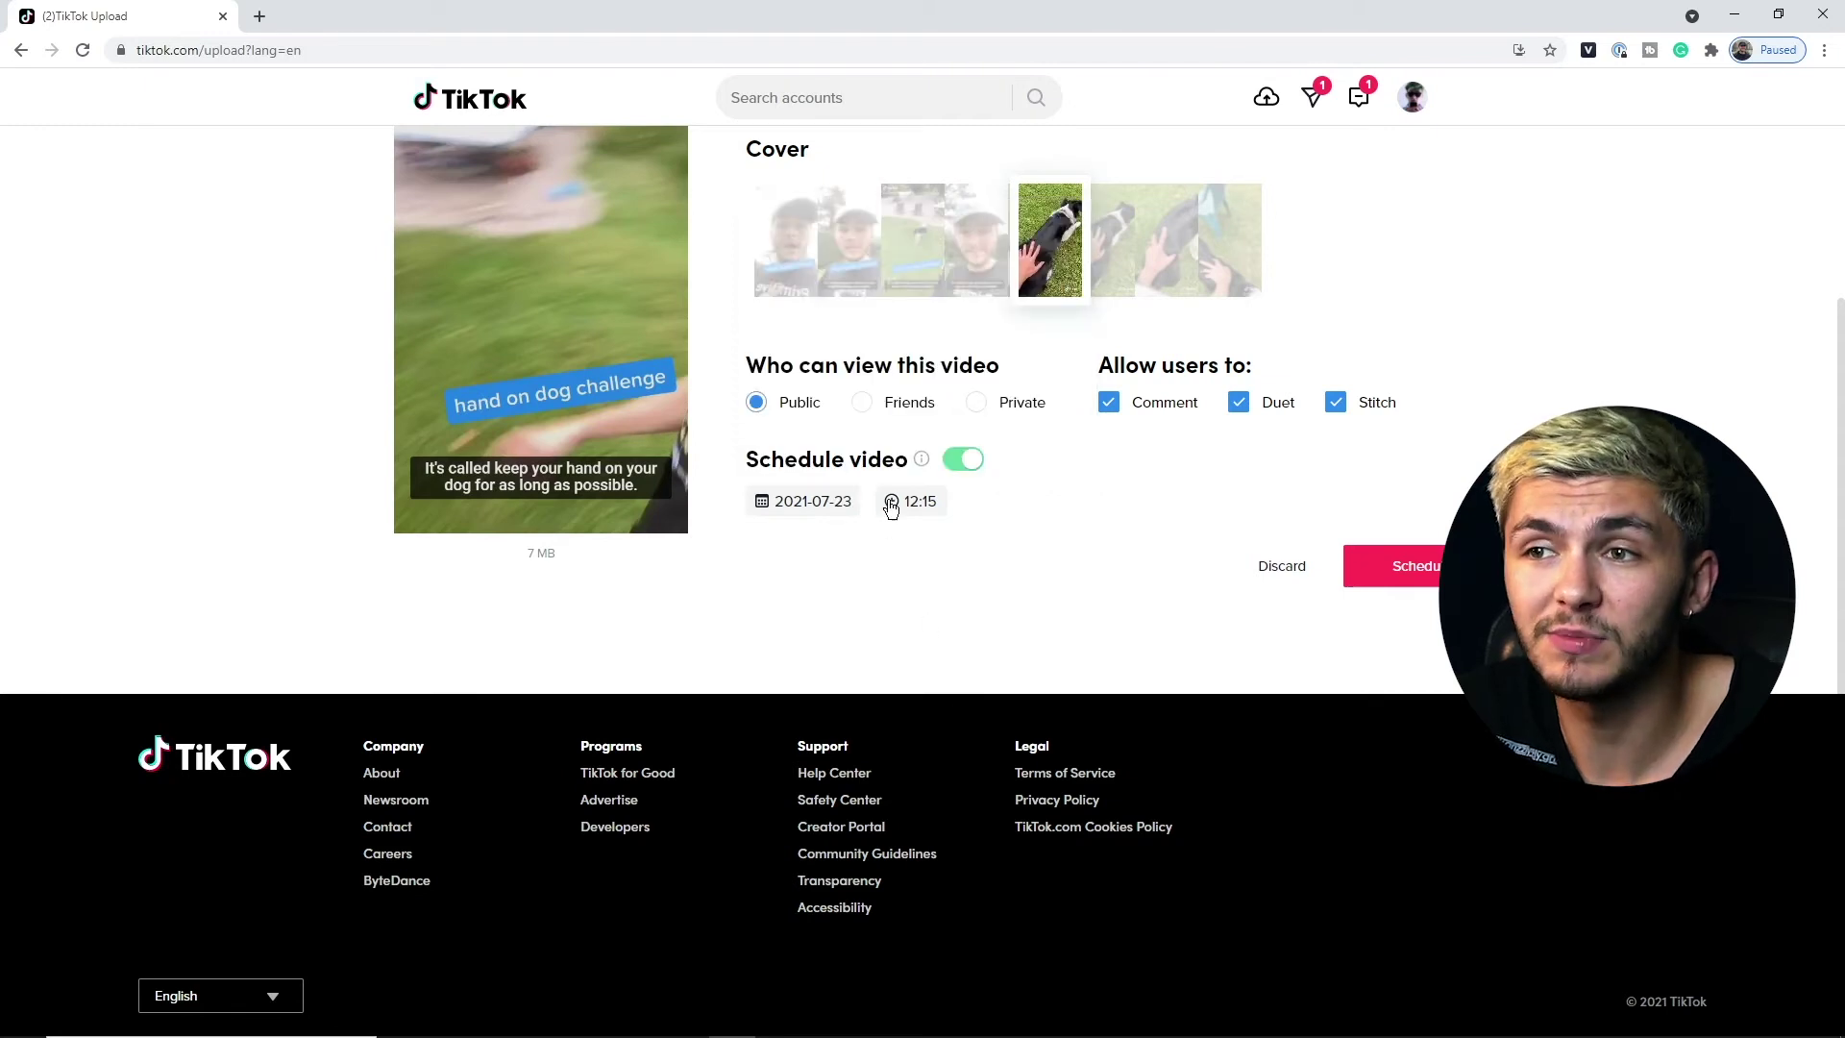
left_click(903, 501)
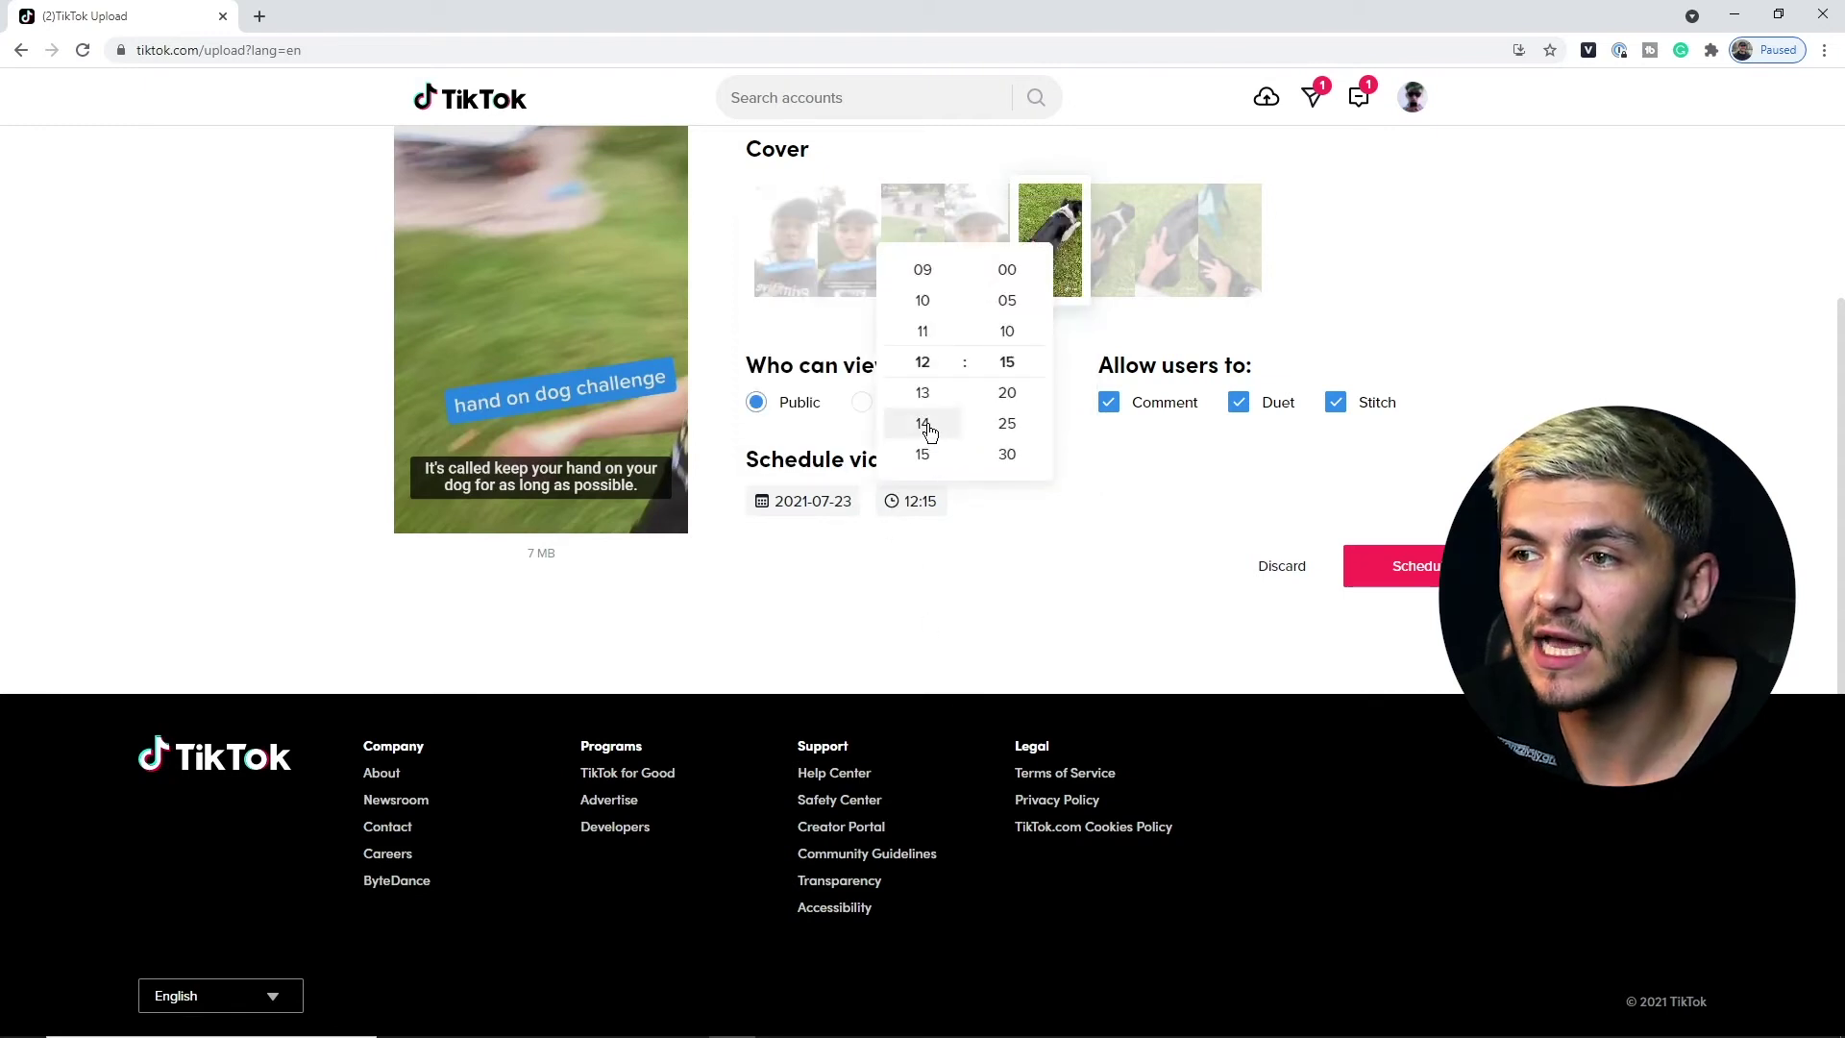
left_click(1006, 270)
scroll(977, 539, "up", 3)
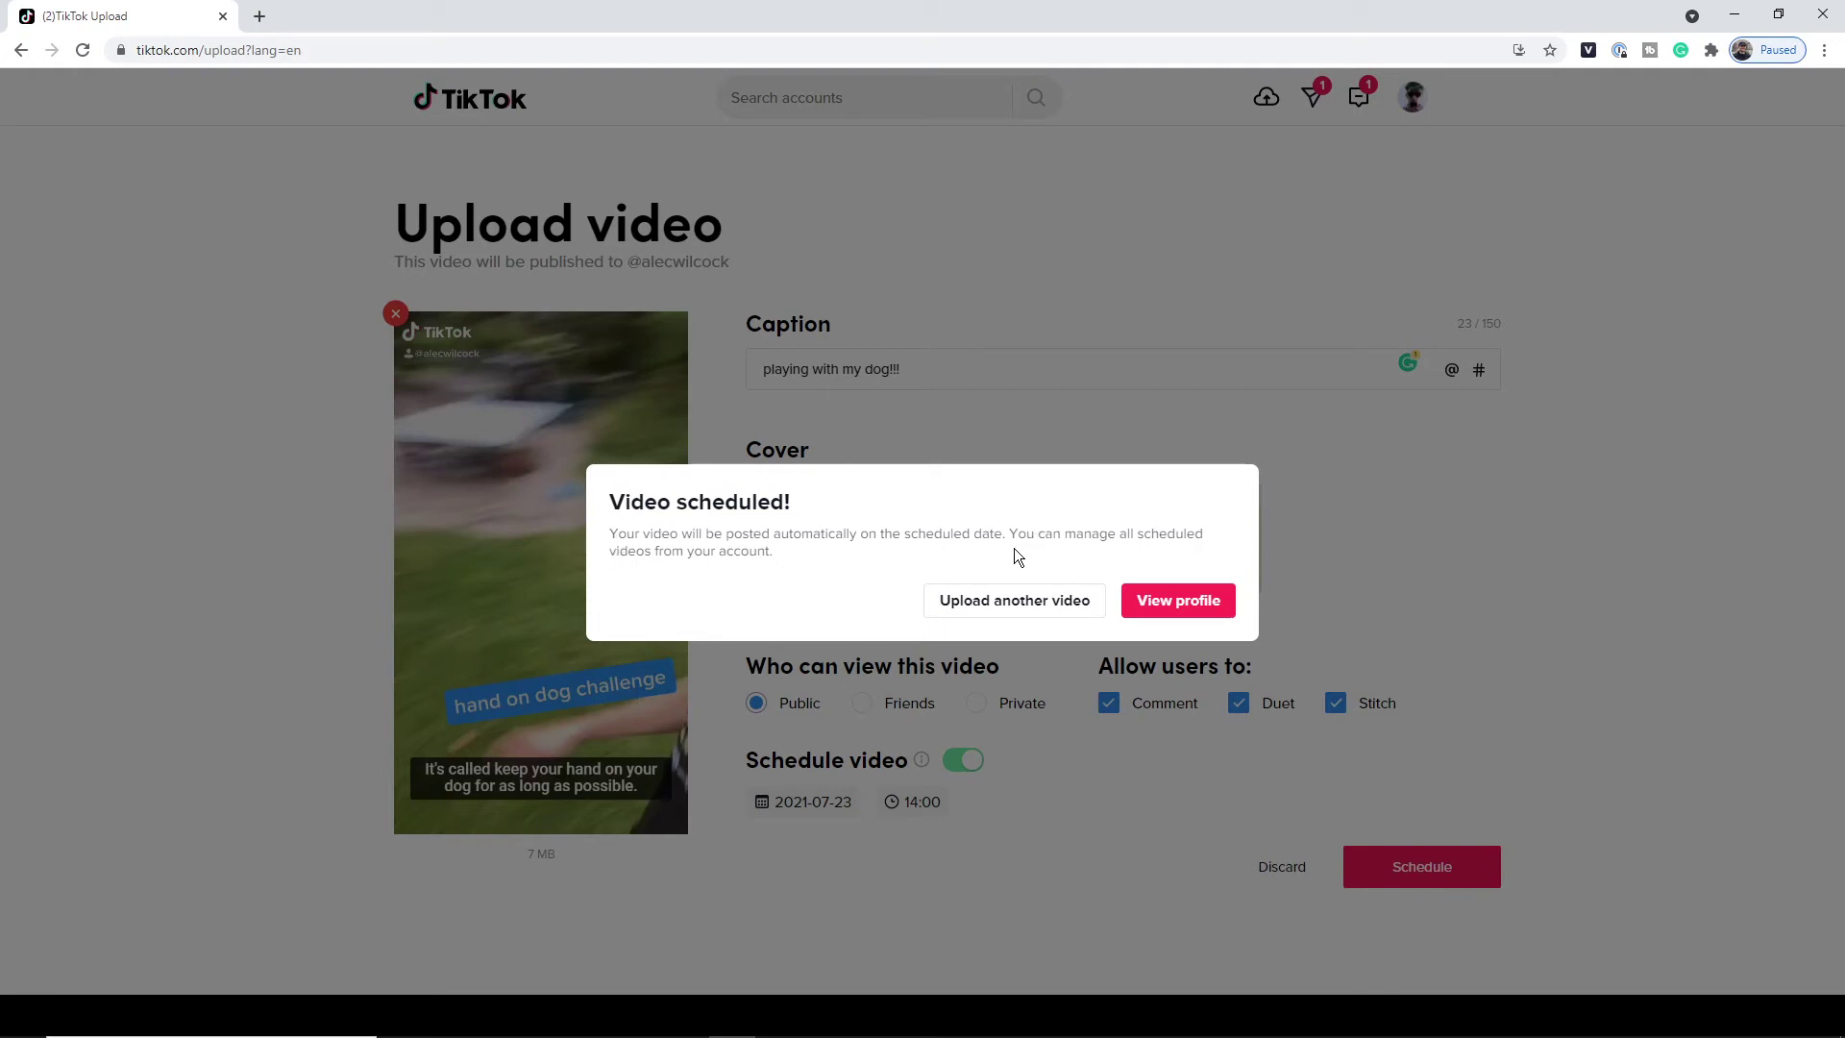
Open the scheduled dog video from the profile page and delete it.
left_click(1133, 601)
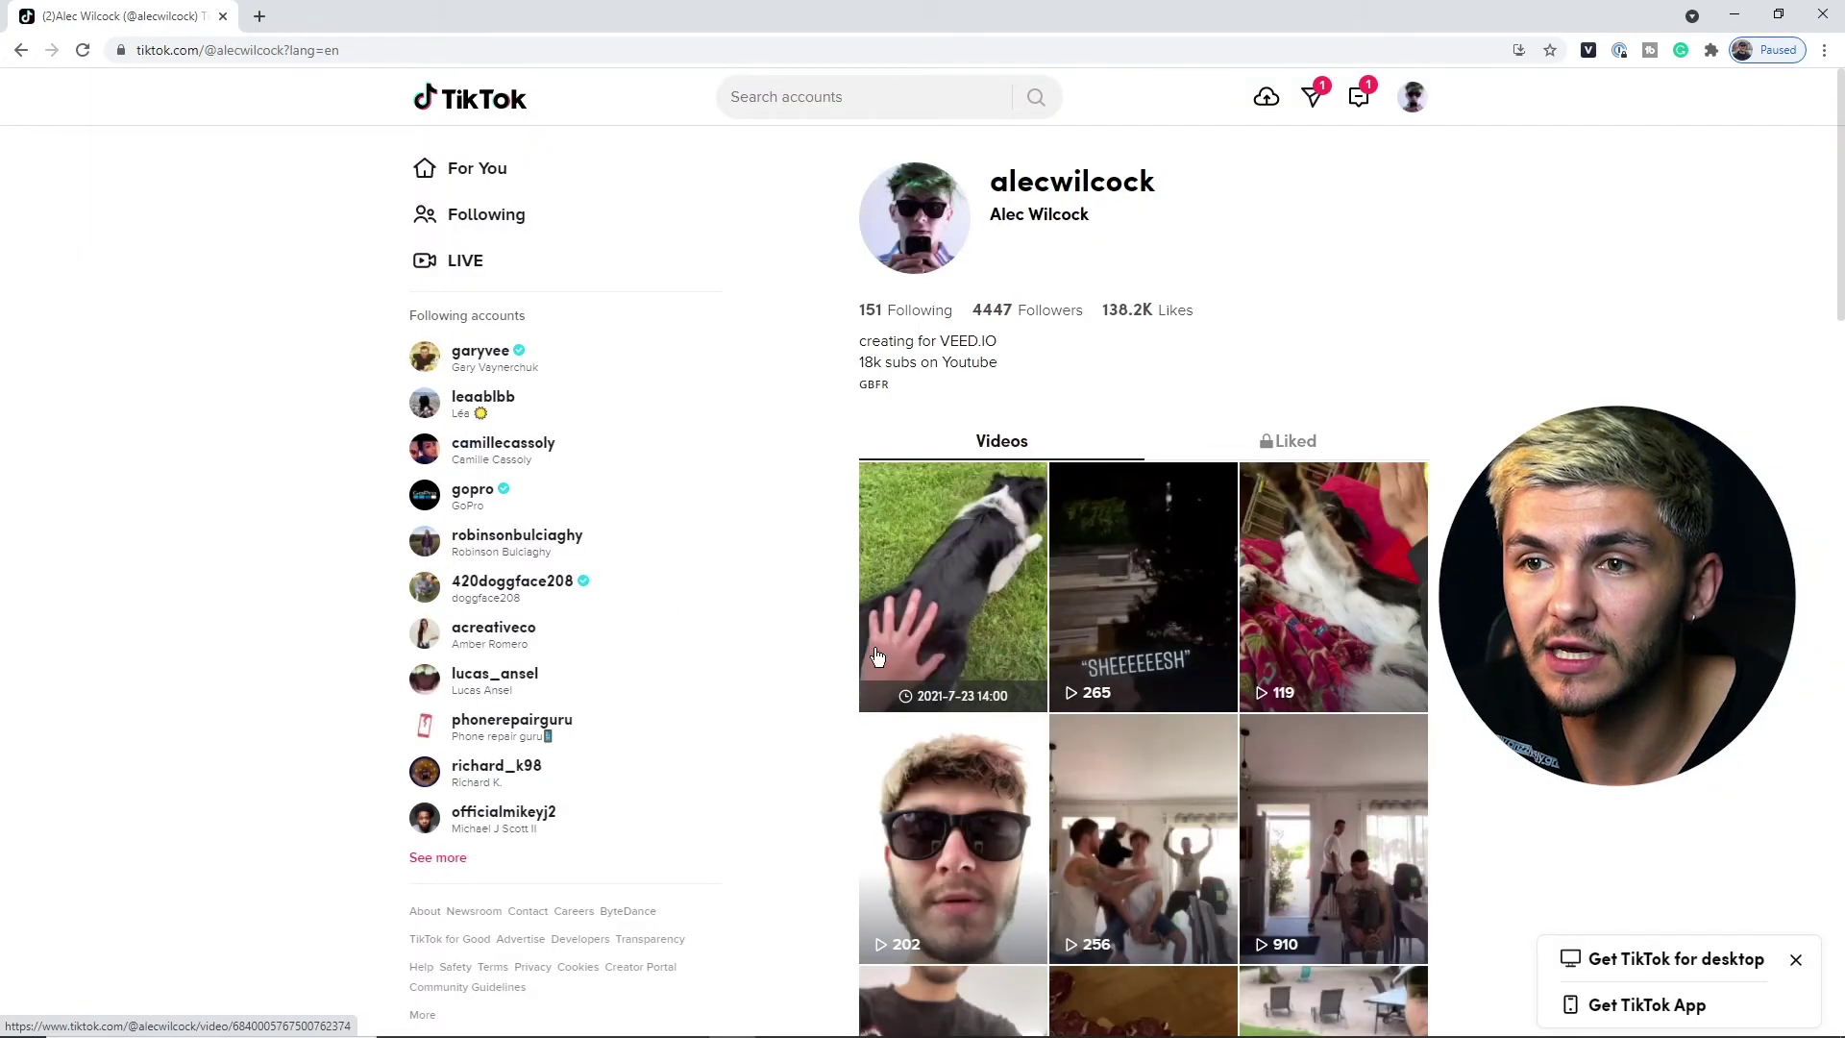
left_click(971, 613)
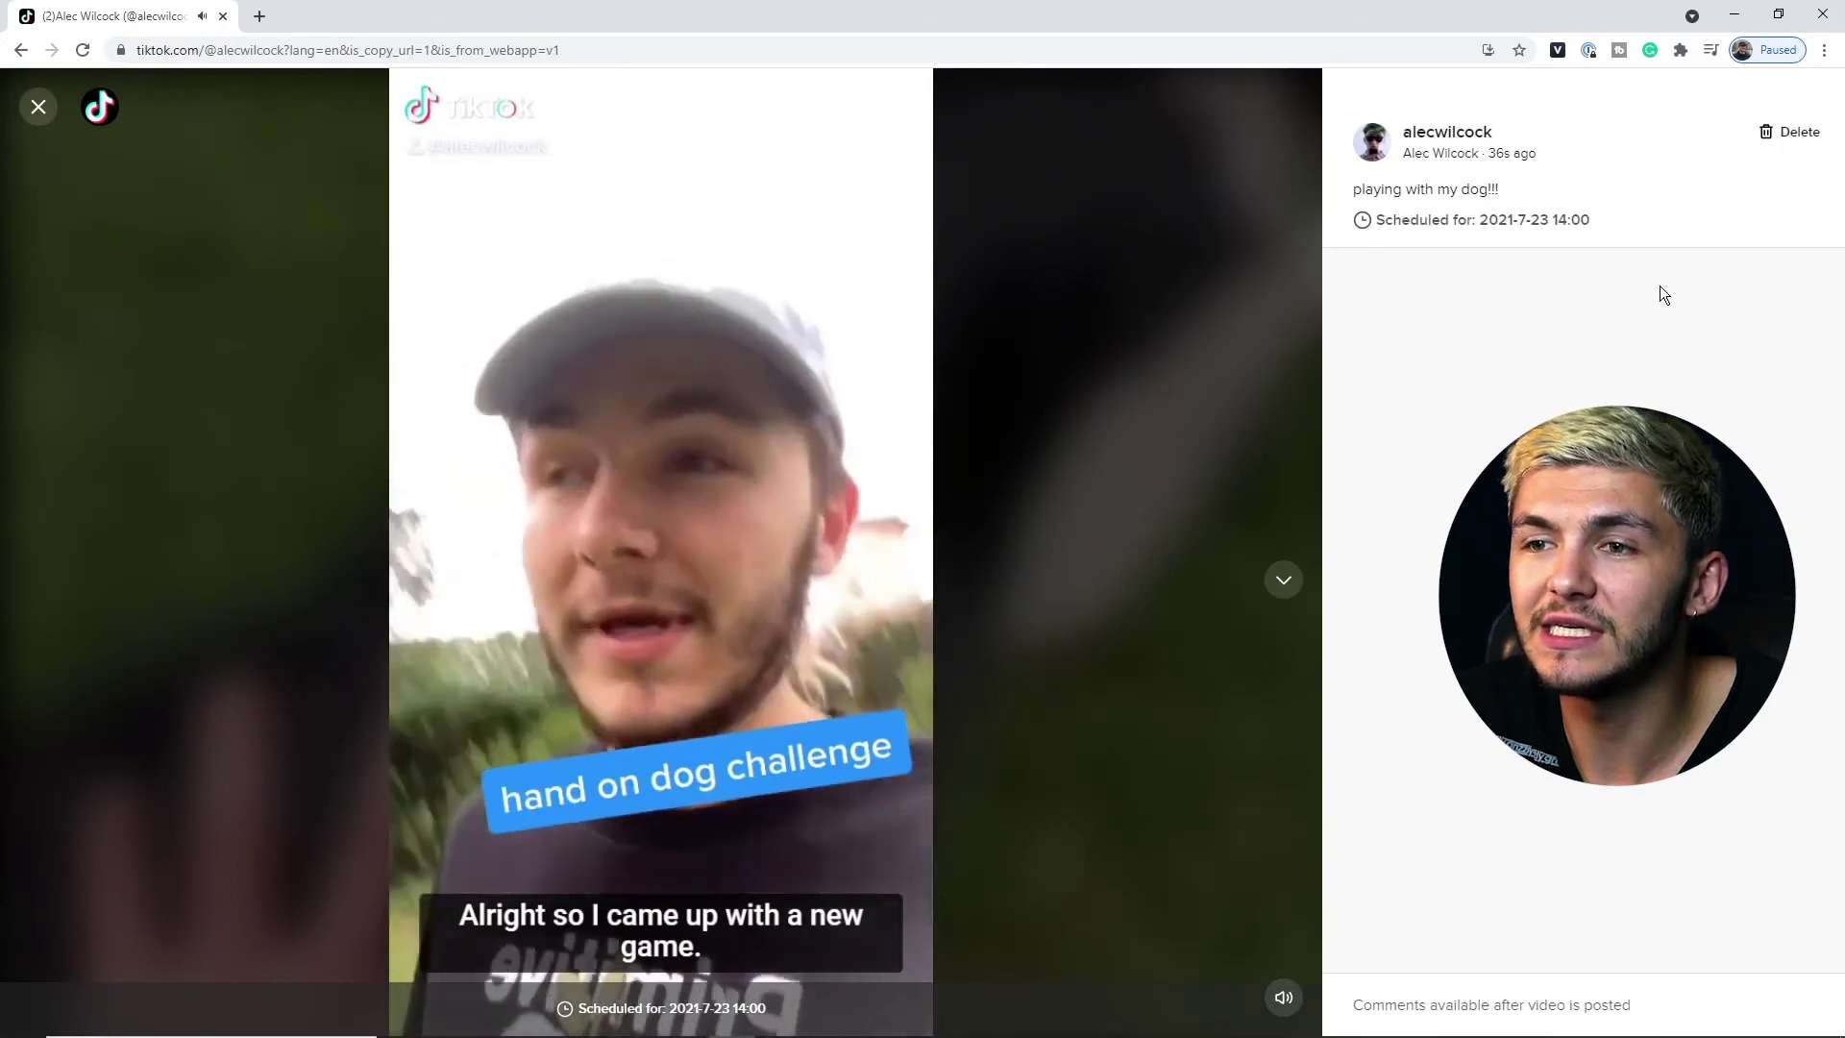
left_click(1783, 133)
left_click(964, 588)
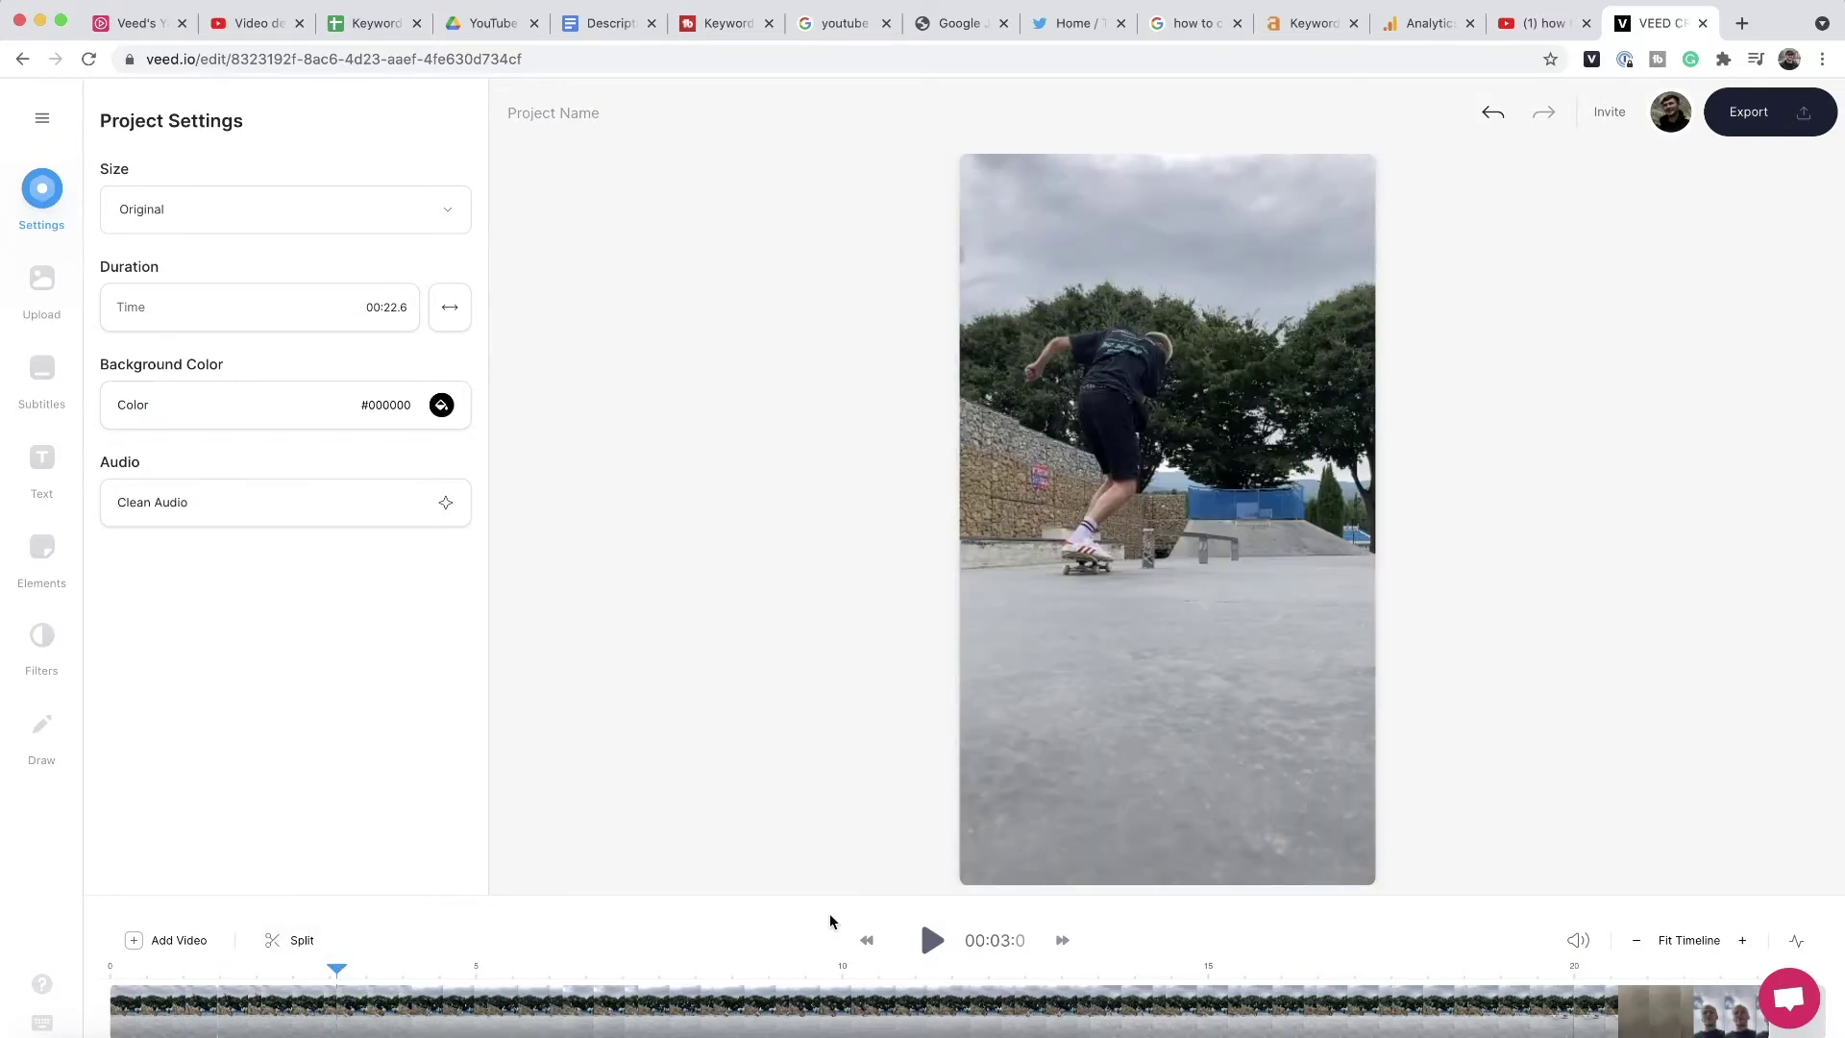
Add the Instagram logo image and SNG good.mp3 track to the skate clip, then play it.
left_click(324, 1009)
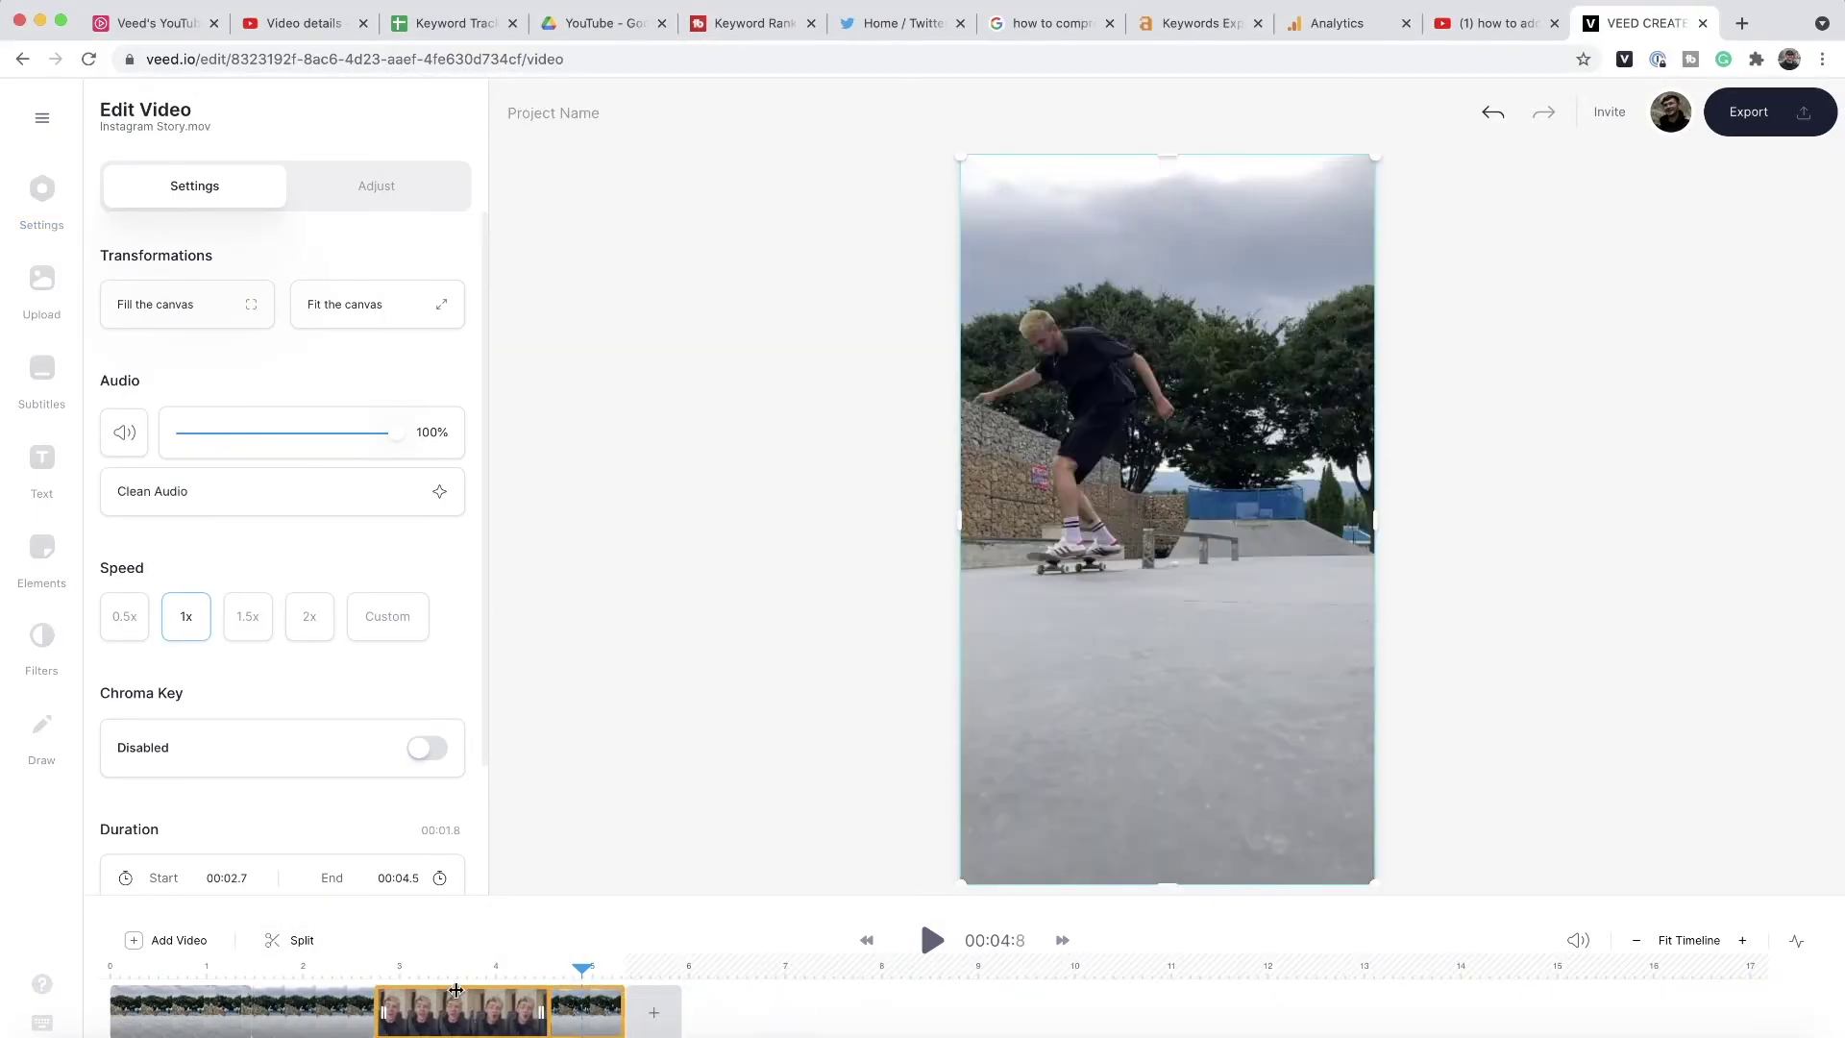
left_click(931, 939)
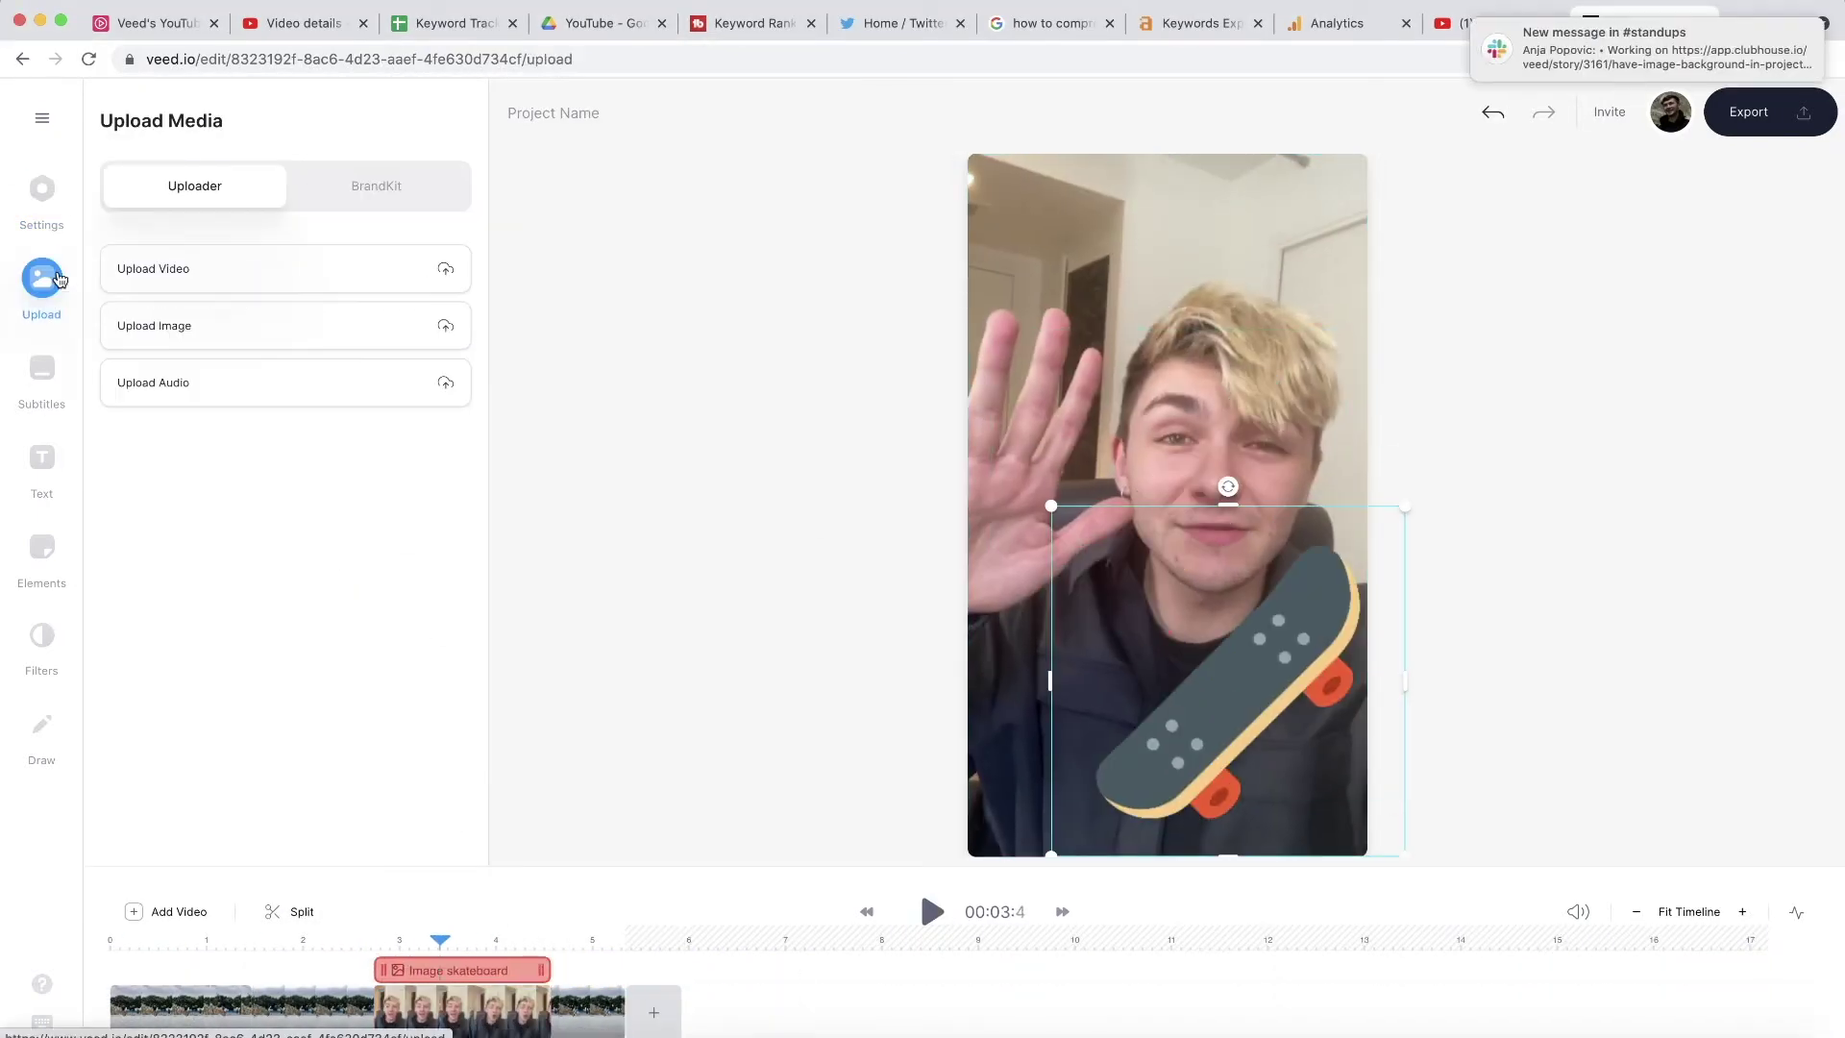
left_click(376, 185)
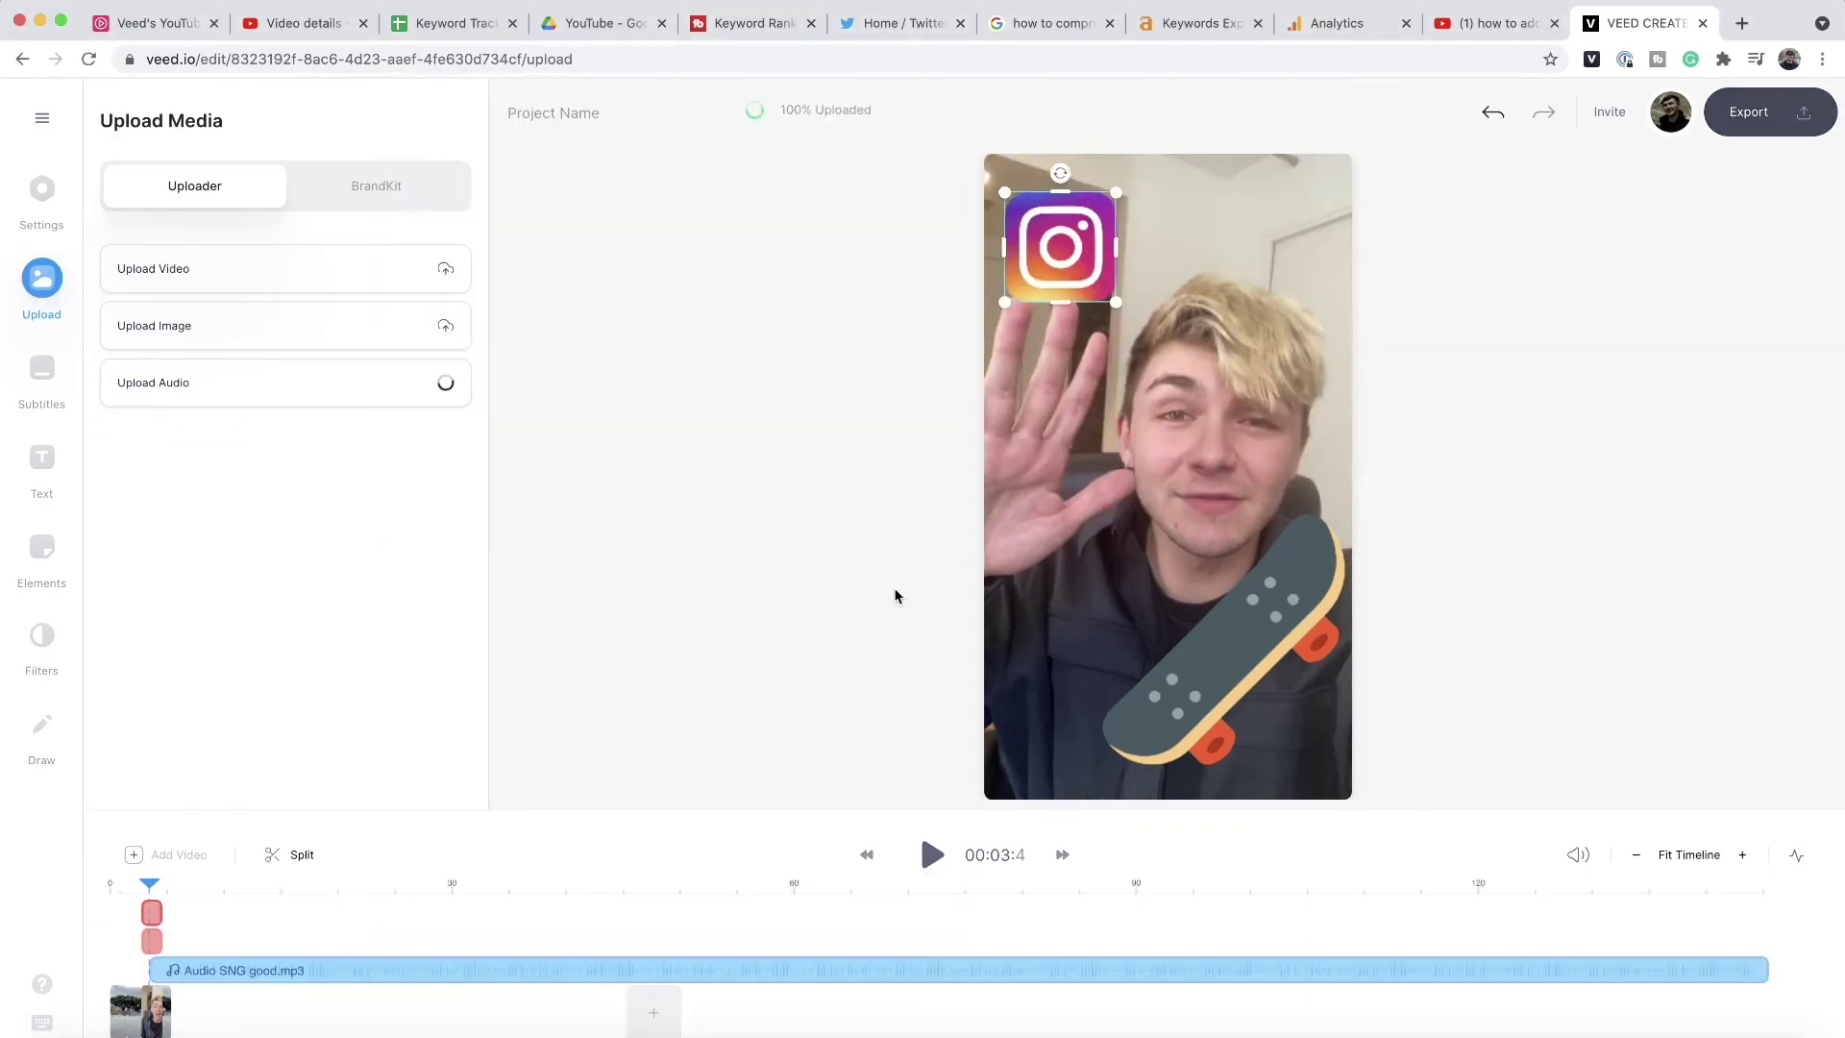
left_click(614, 990)
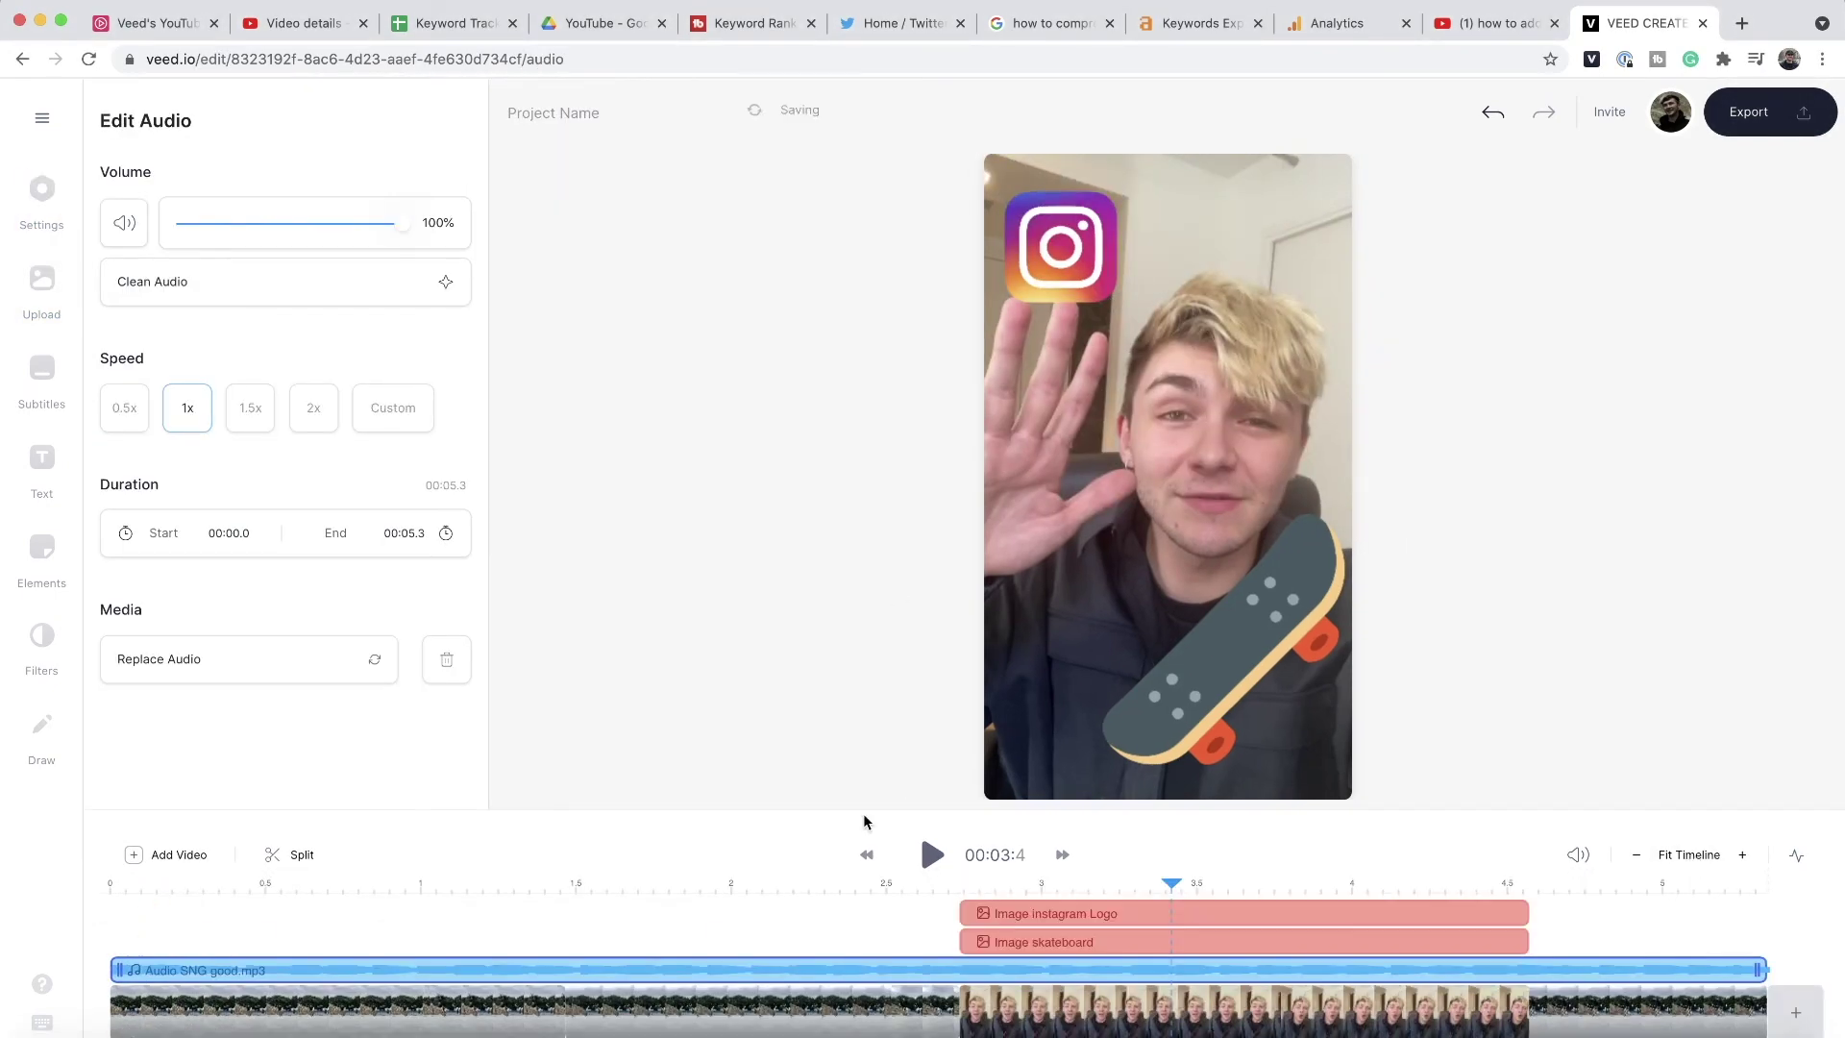
left_click(934, 854)
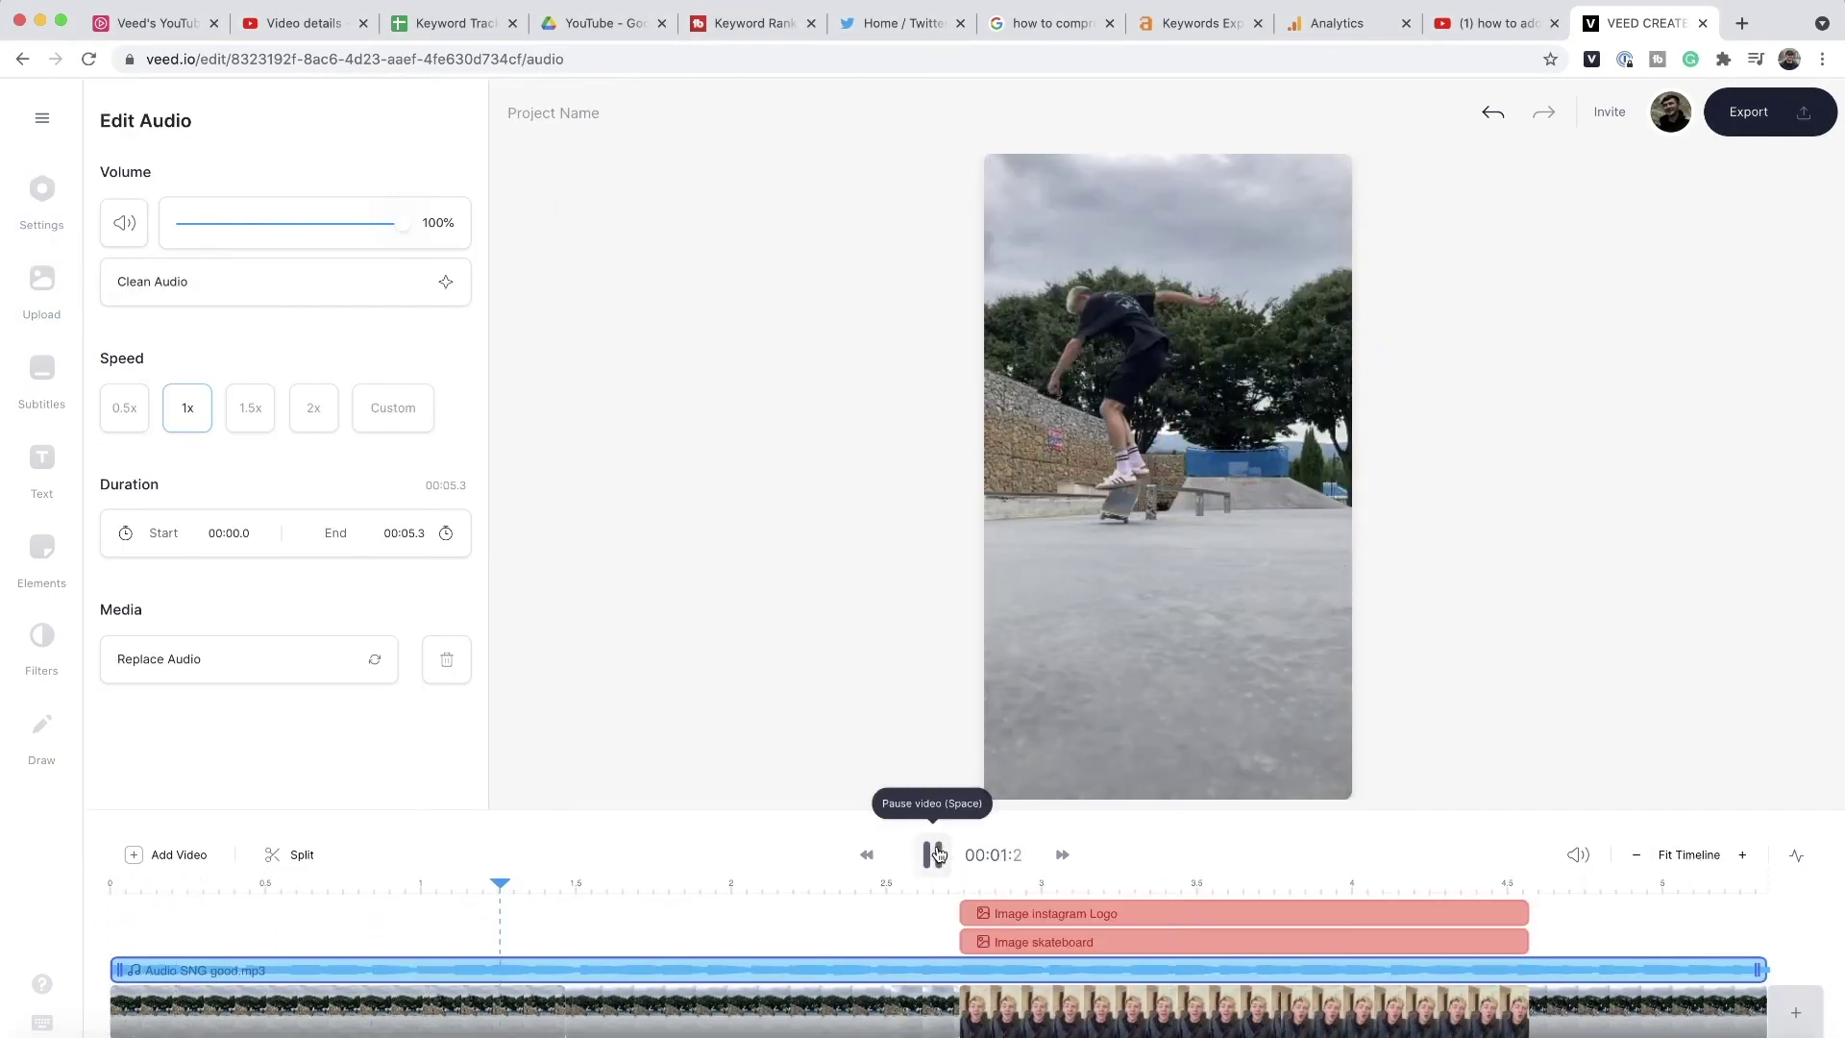